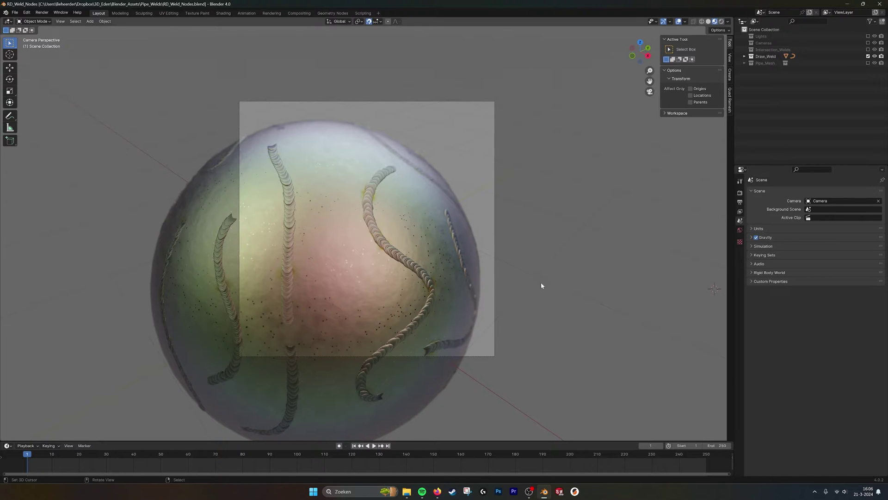
Select the weld curve on the sphere and enter Edit Mode
middle_drag(524, 287, 496, 281)
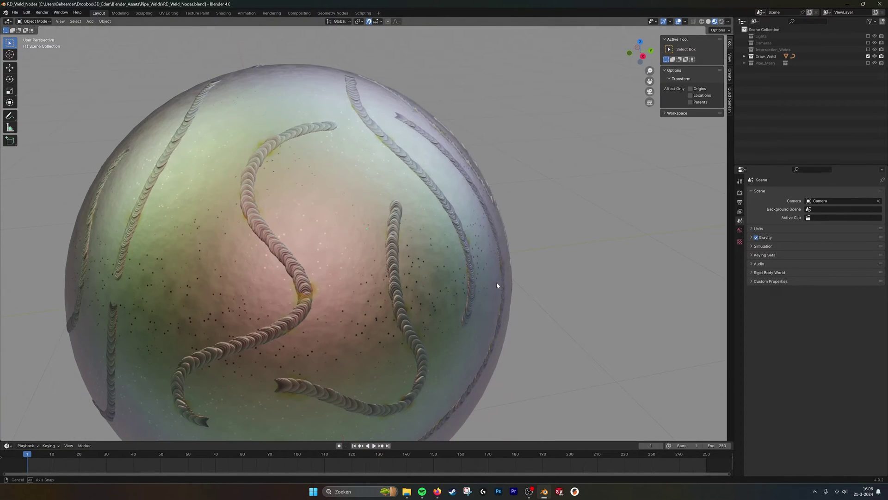
right_click(360, 251)
mouse_move(334, 276)
middle_down()
mouse_move(371, 279)
mouse_move(421, 257)
middle_up()
scroll(372, 279, down, 3)
middle_drag(445, 373, 452, 138)
right_drag(372, 242, 373, 244)
click(379, 234)
middle_drag(379, 234, 415, 260)
key(Tab)
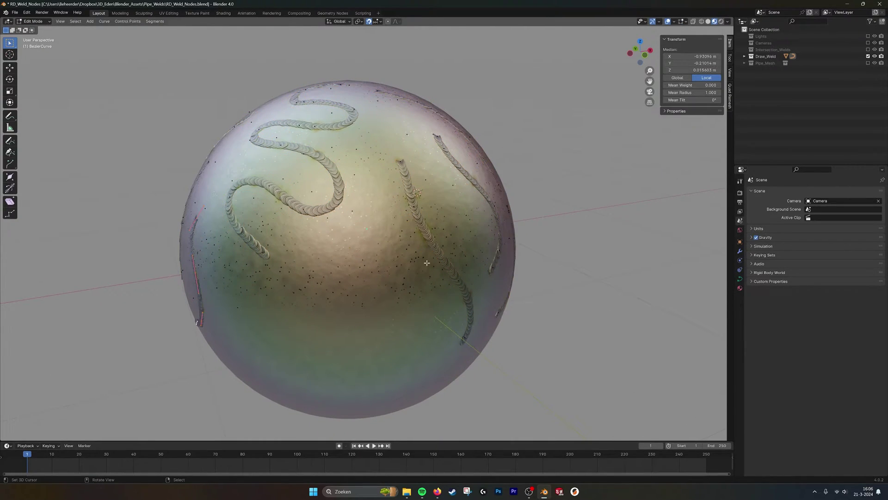
Draw new freehand weld strokes on the front and underside of the sphere, projected onto its surface, and return to Object Mode
click(8, 143)
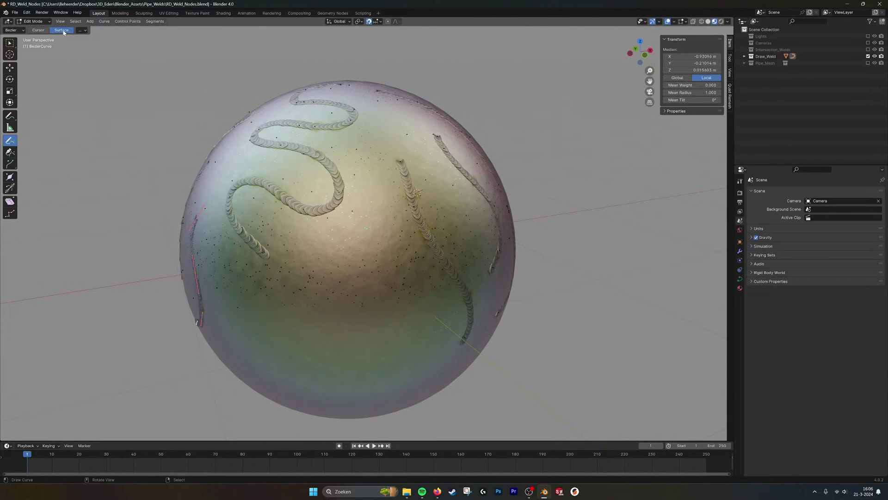
middle_drag(434, 298, 434, 272)
drag(390, 148, 404, 257)
mouse_move(407, 257)
middle_down()
mouse_move(420, 288)
mouse_move(331, 175)
middle_up()
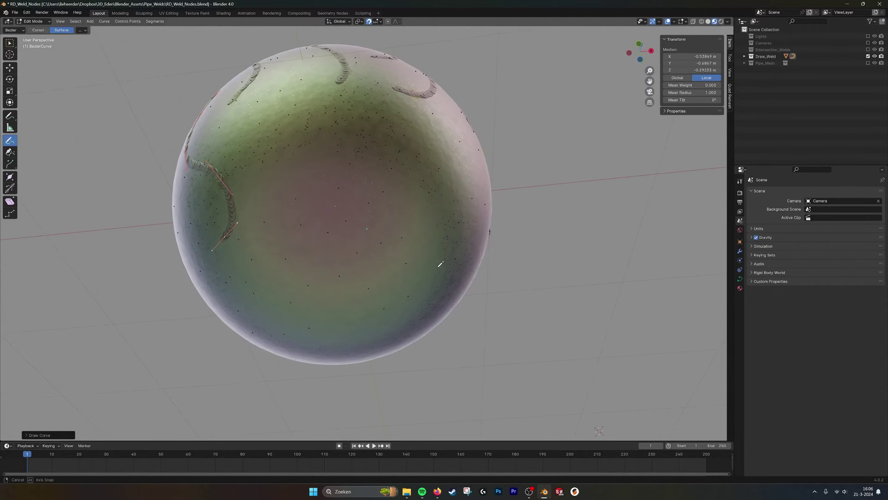
drag(329, 177, 432, 235)
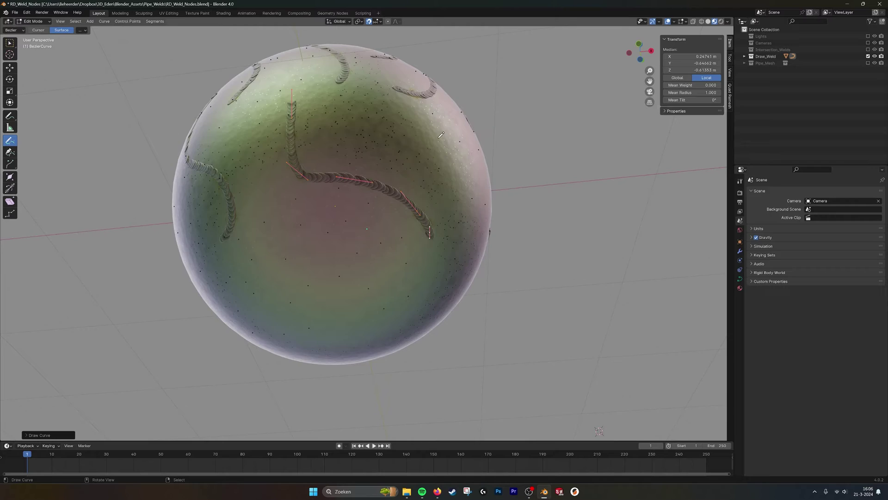
mouse_move(352, 138)
middle_down()
mouse_move(347, 194)
mouse_move(358, 210)
mouse_move(347, 178)
mouse_move(564, 163)
middle_up()
key(Tab)
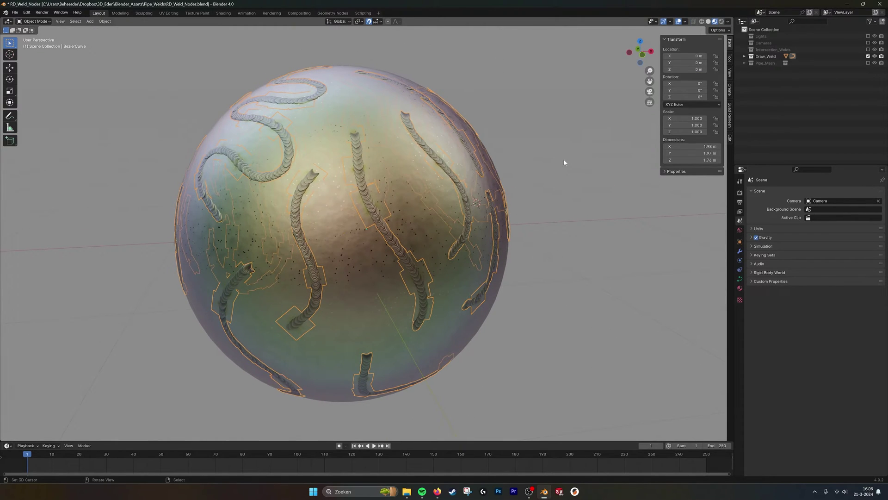
Deselect the weld curve and show its Geometry Nodes modifier settings
scroll(373, 190, up, 3)
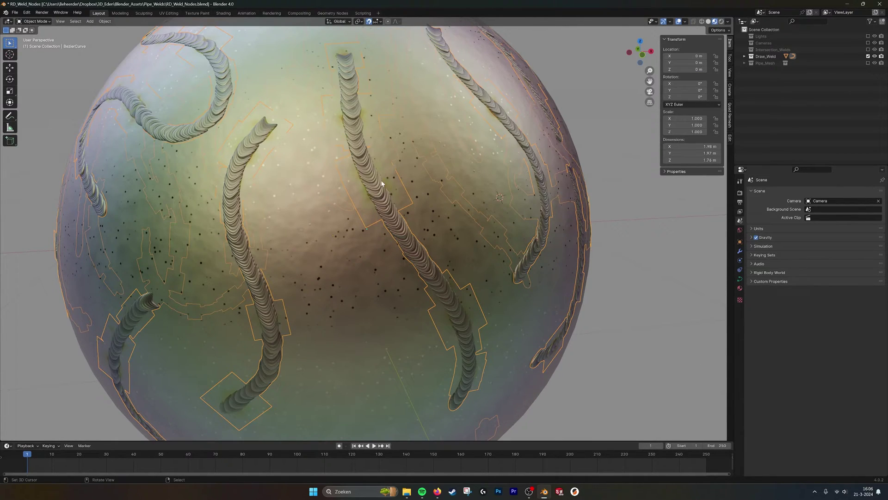
scroll(362, 115, down, 3)
right_click(549, 131)
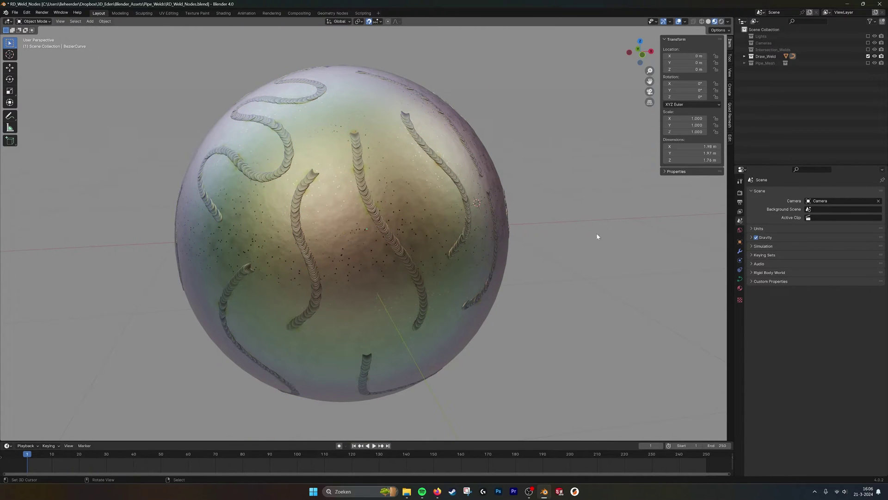
click(740, 251)
middle_drag(488, 210, 484, 212)
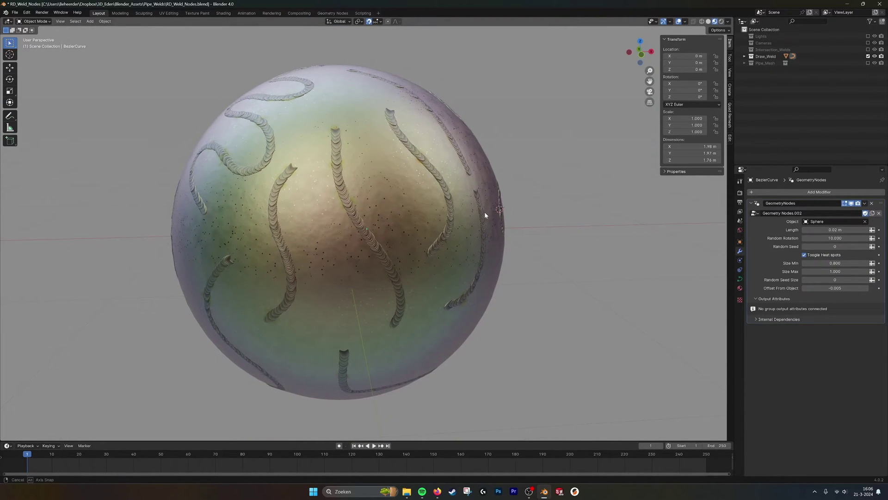
Set the weld modifier's Length to 0.01 m
click(845, 229)
click(810, 230)
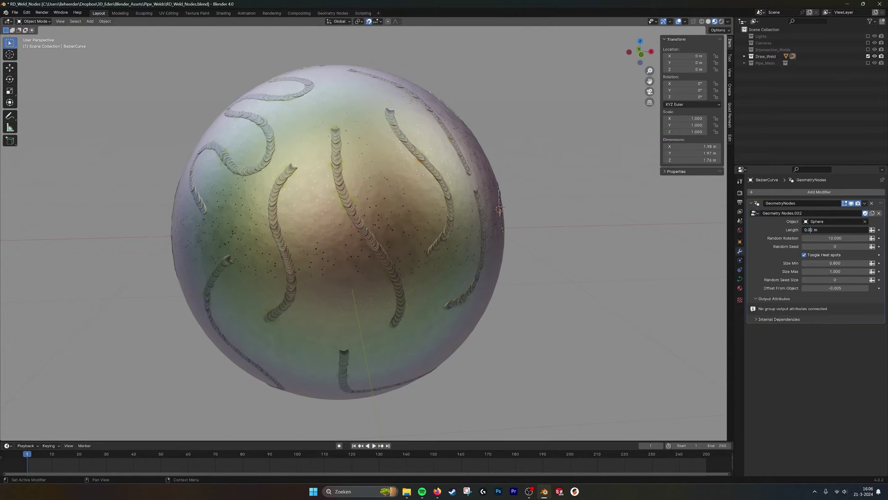
key(Return)
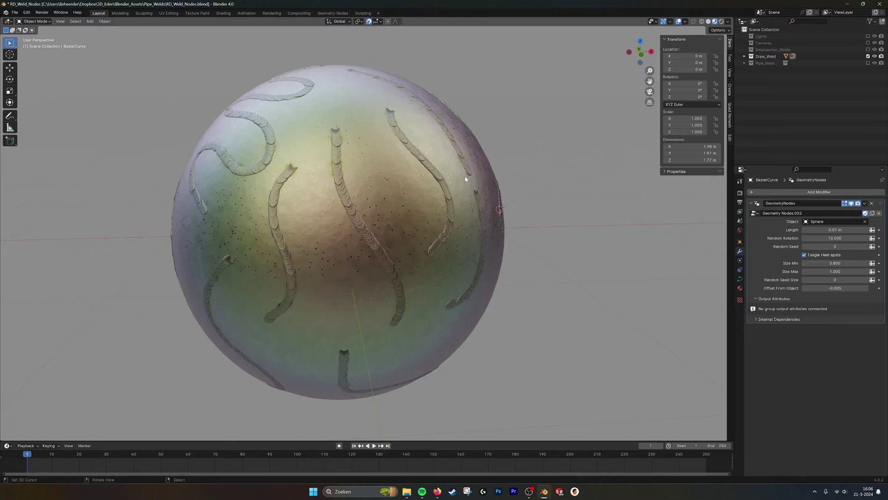
middle_drag(468, 180, 475, 176)
Set the weld modifier's Length to 0.03 m
click(831, 230)
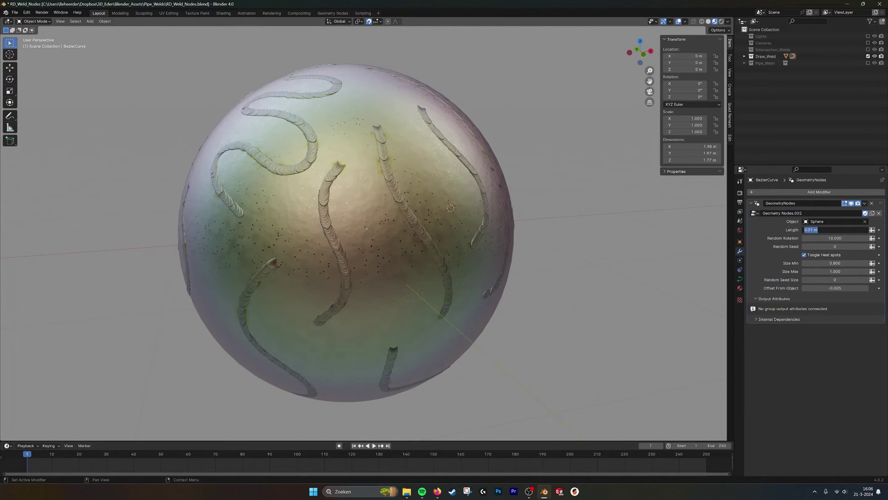
click(813, 229)
key(BackSpace)
text(3)
key(Return)
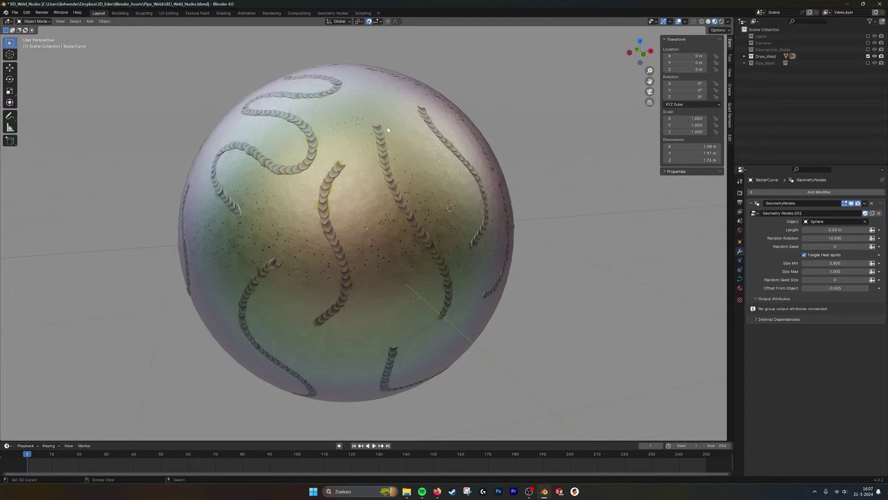
Set the weld modifier's Length to 0.02 m
click(831, 230)
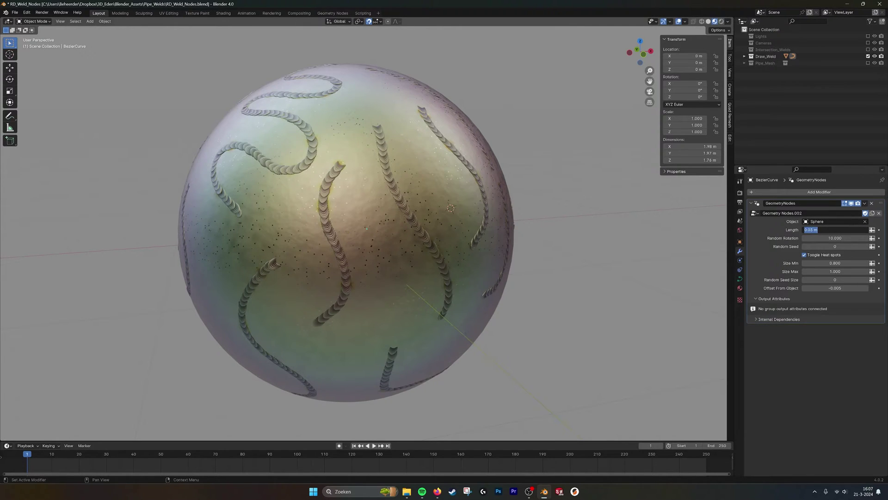
click(813, 230)
key(Return)
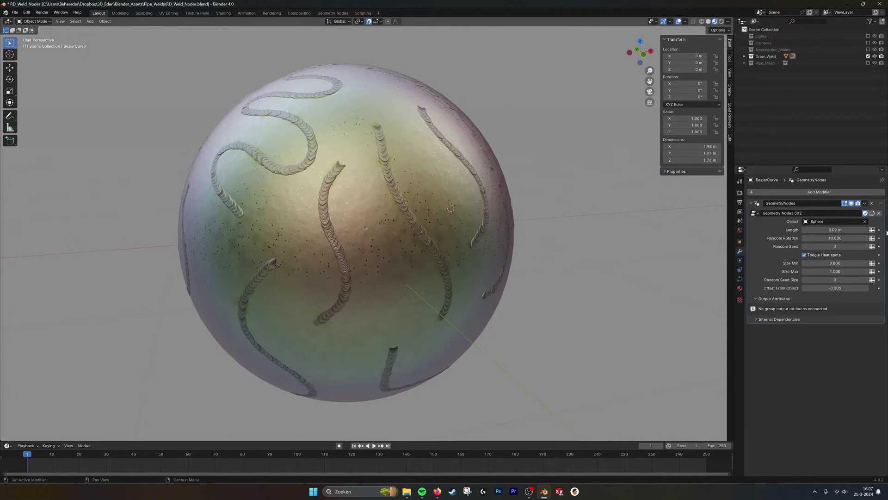
Try a Random Rotation of 56.910 on the weld segments and undo it
middle_drag(525, 247, 569, 242)
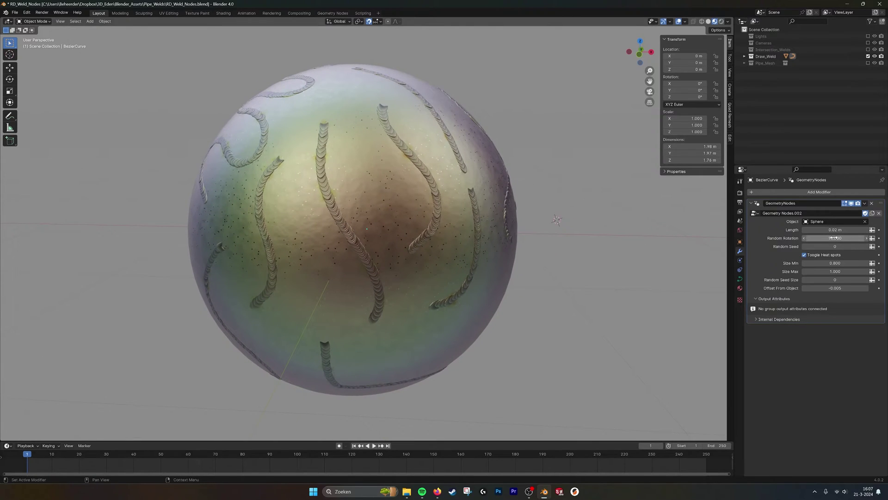
drag(838, 238, 852, 239)
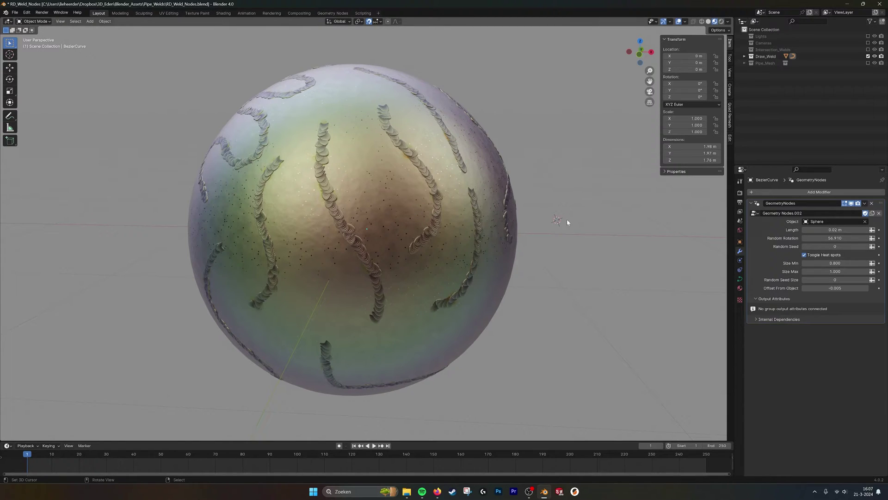
key(ctrl+z)
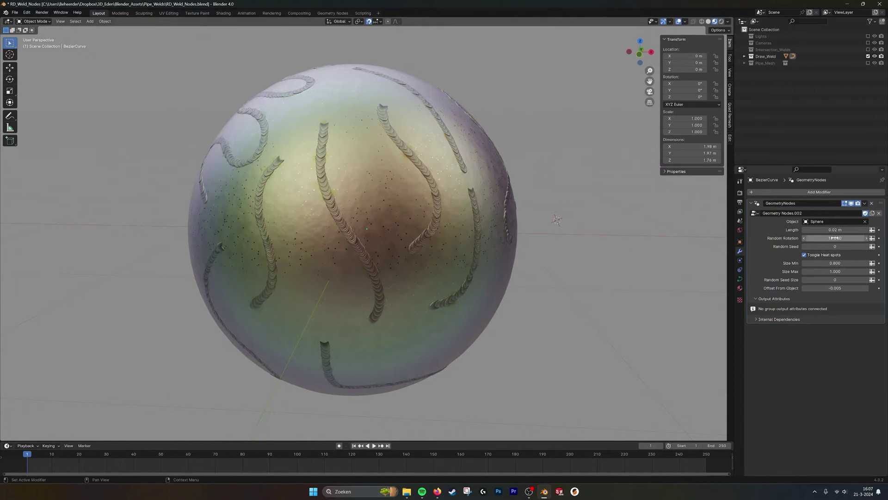
Raise the weld modifier's Random Seed to 3
click(866, 246)
click(866, 246)
click(866, 246)
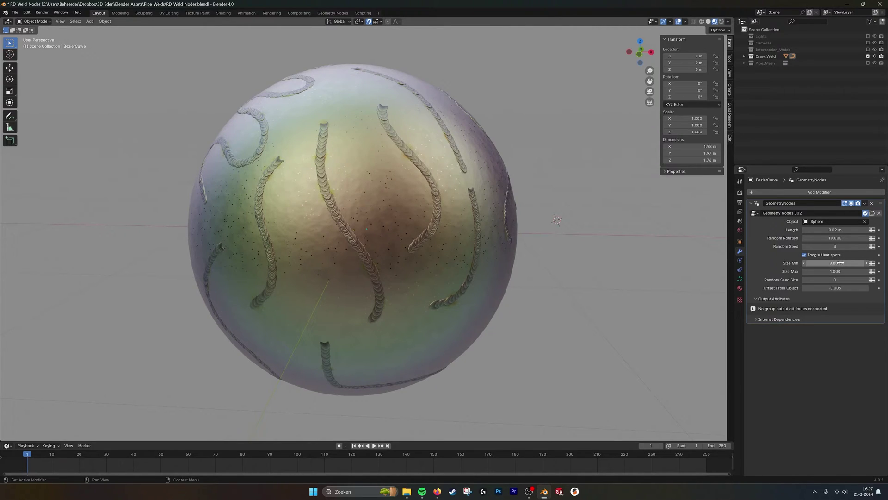
Try a Size Min of 0.776 and a Size Max of 1.776 on the welds and undo the changes
mouse_move(842, 264)
mouse_down()
mouse_move(827, 263)
mouse_move(845, 272)
mouse_up()
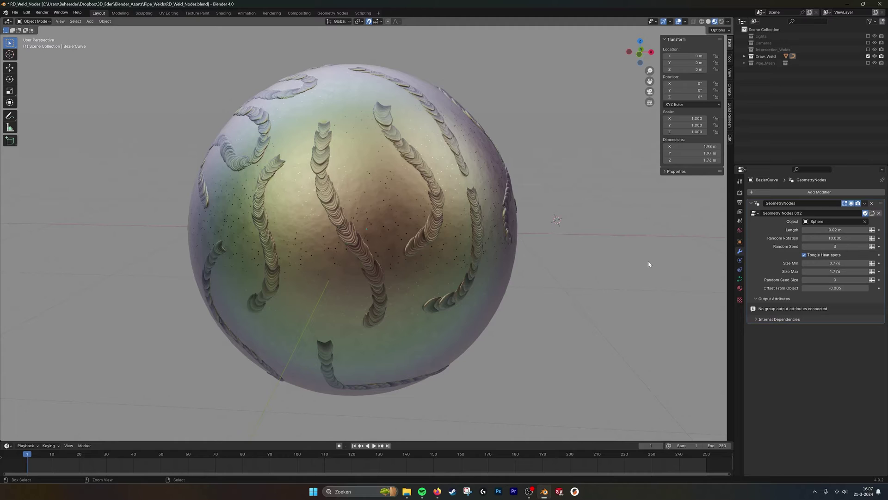
key(ctrl+z)
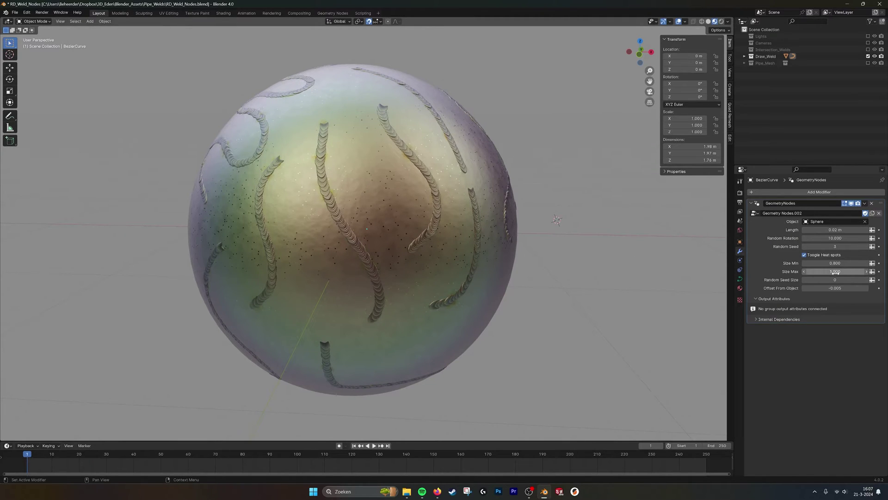
Raise the weld modifier's Random Seed Size to 3
click(866, 279)
click(867, 280)
click(866, 280)
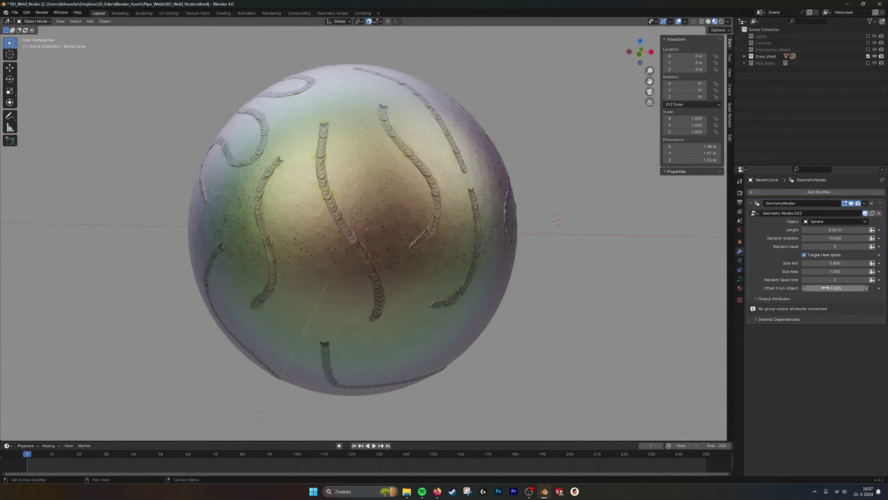
Try an Offset From Object of -0.007 on the welds and undo it
mouse_move(839, 284)
mouse_down()
mouse_move(863, 284)
mouse_move(836, 284)
mouse_up()
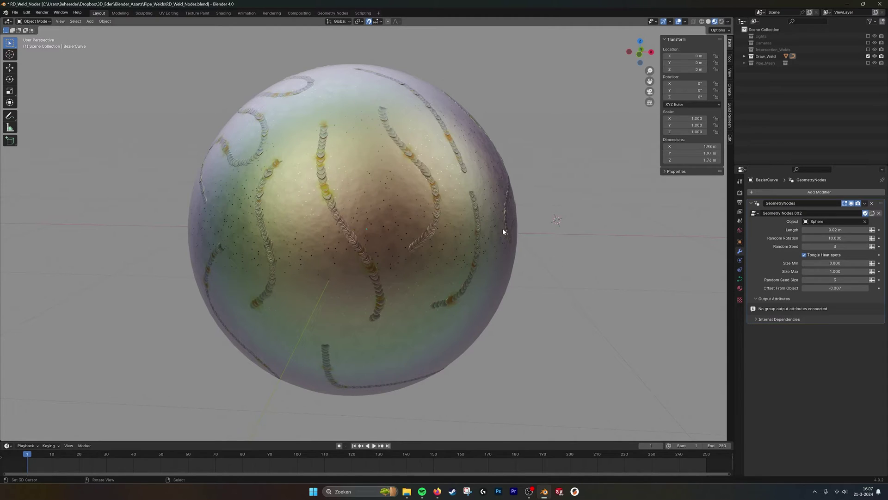
key(ctrl+z)
middle_drag(473, 185, 482, 188)
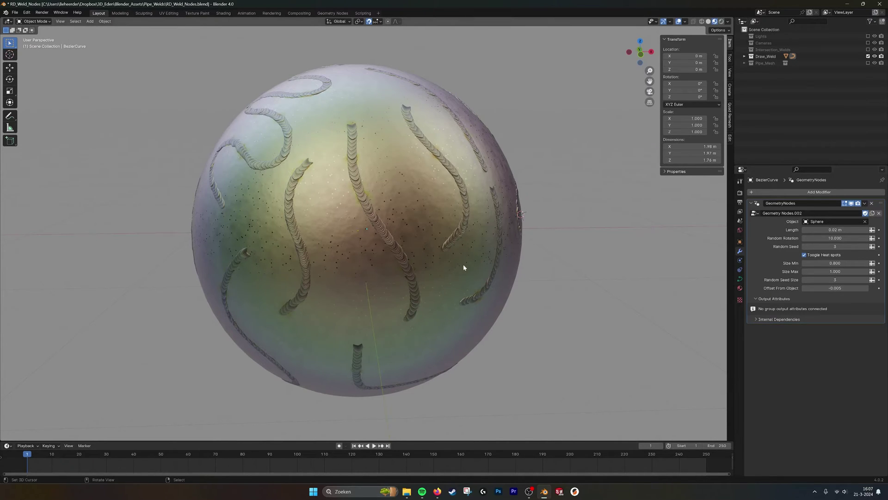
middle_drag(464, 267, 579, 239)
click(523, 257)
middle_drag(434, 208, 515, 255)
click(515, 256)
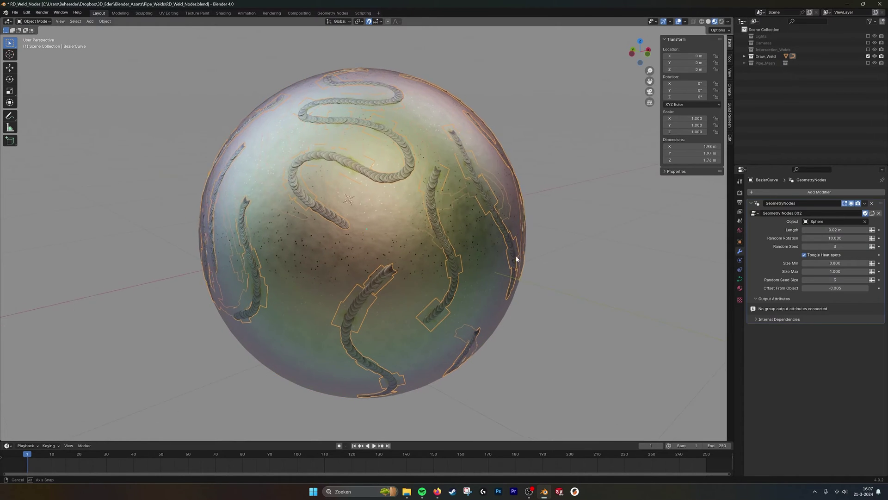
click(549, 248)
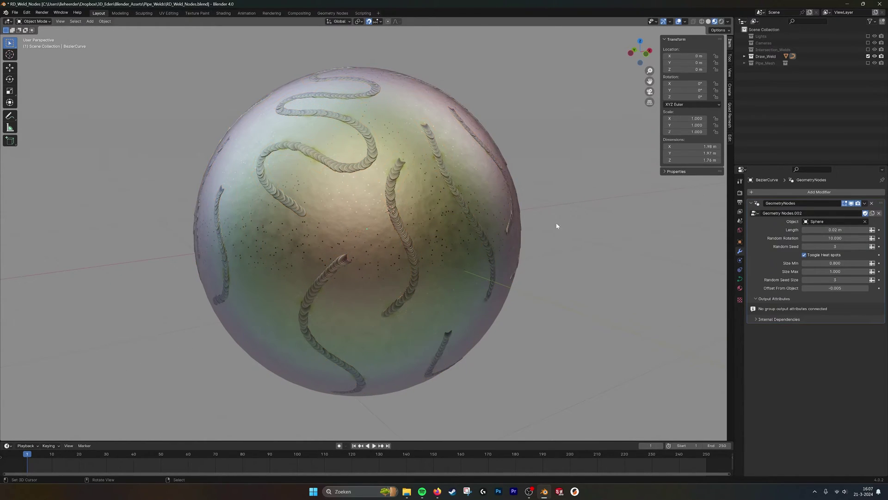
middle_drag(555, 224, 478, 200)
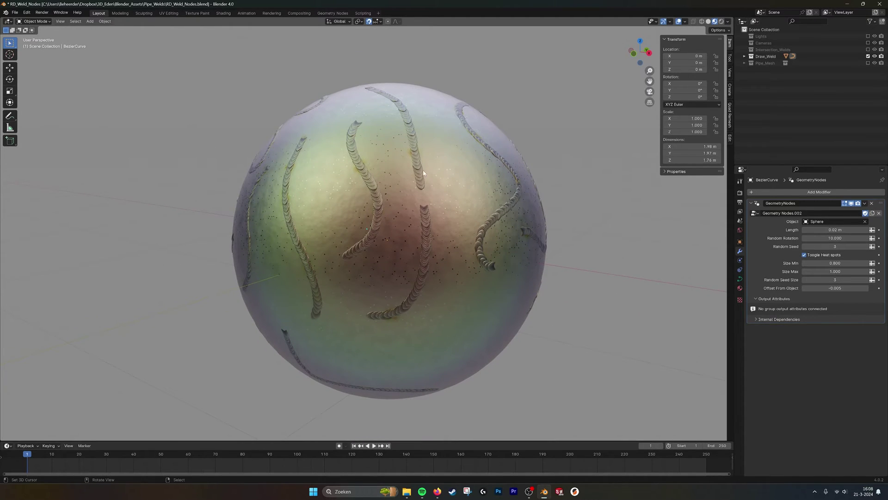
Expand the Draw_Weld collection and briefly select its BezierCurve object
click(744, 56)
click(774, 64)
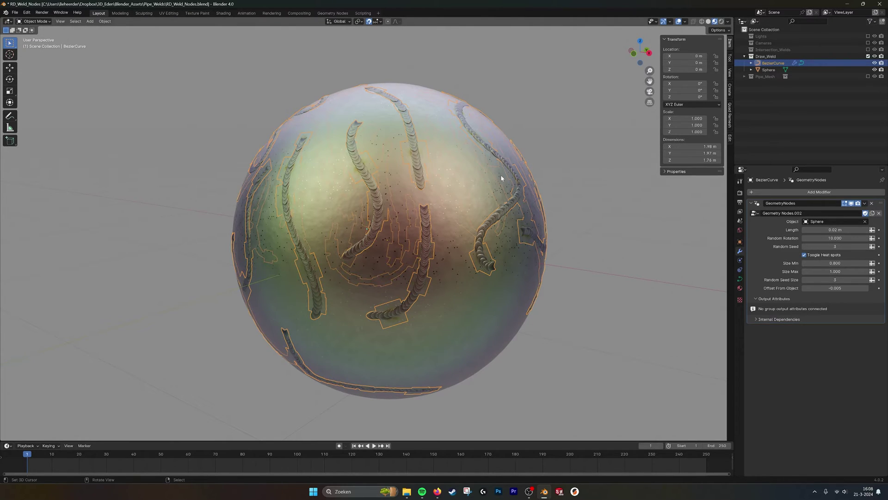
middle_drag(403, 234, 568, 175)
right_click(577, 216)
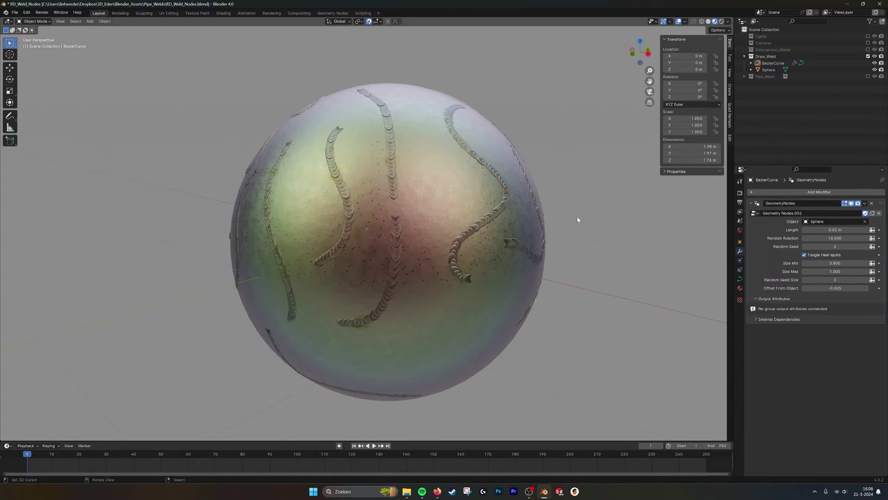
middle_drag(576, 216, 559, 213)
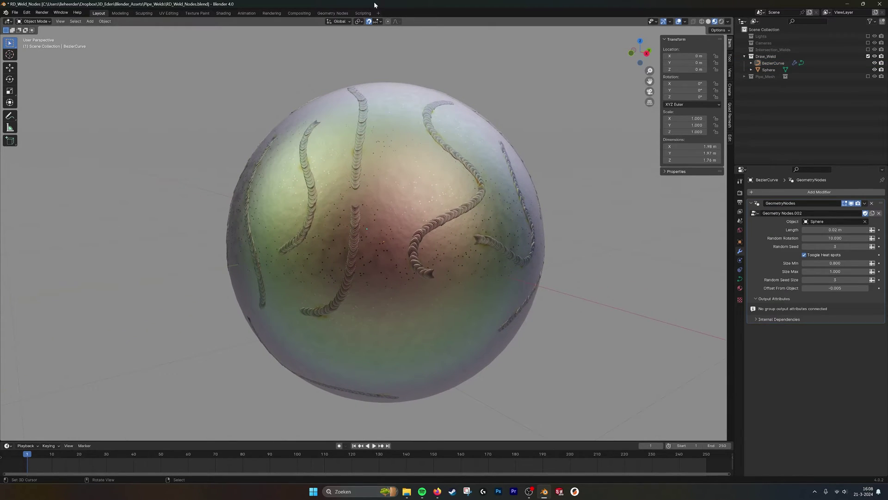
Switch to the Geometry Nodes workspace, showing the weld curve's whole node tree with its RD_Curve_To_Weld group node selected
click(333, 13)
click(485, 145)
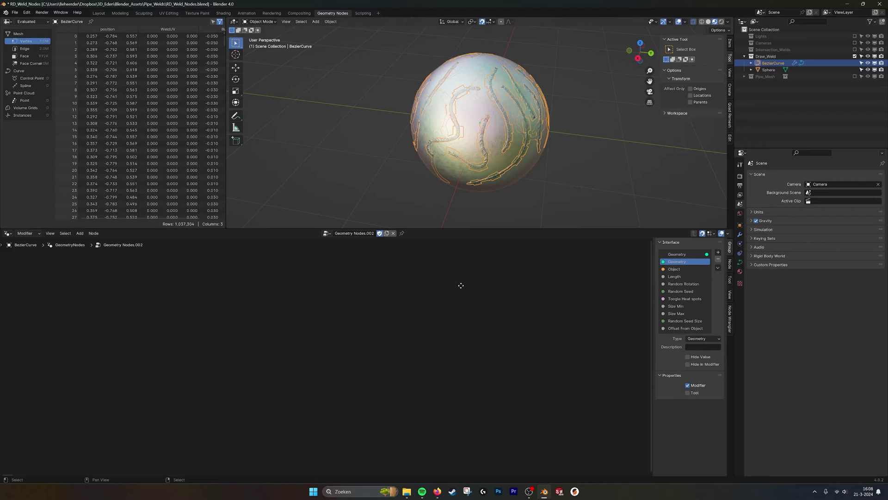
key(Home)
click(437, 323)
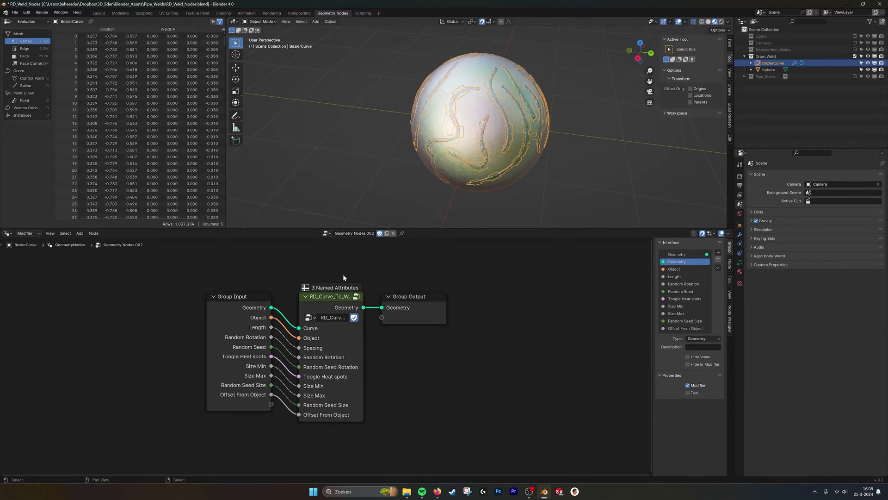
click(321, 296)
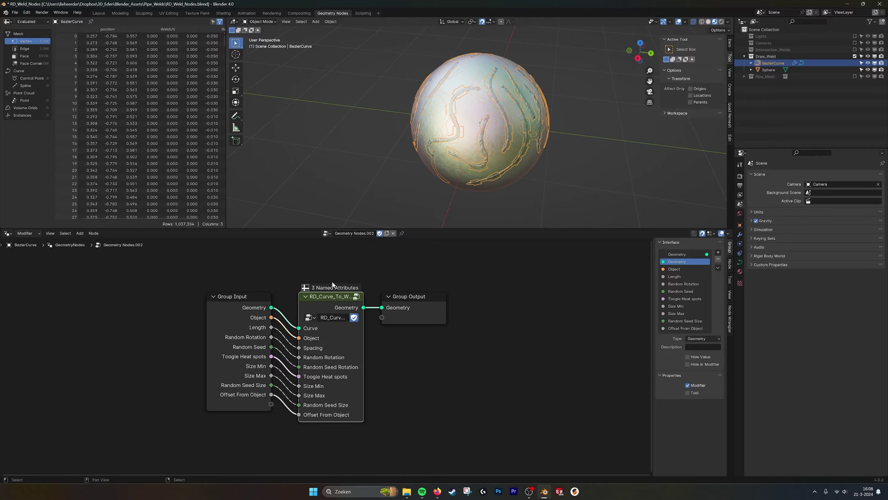
scroll(398, 276, down, 1)
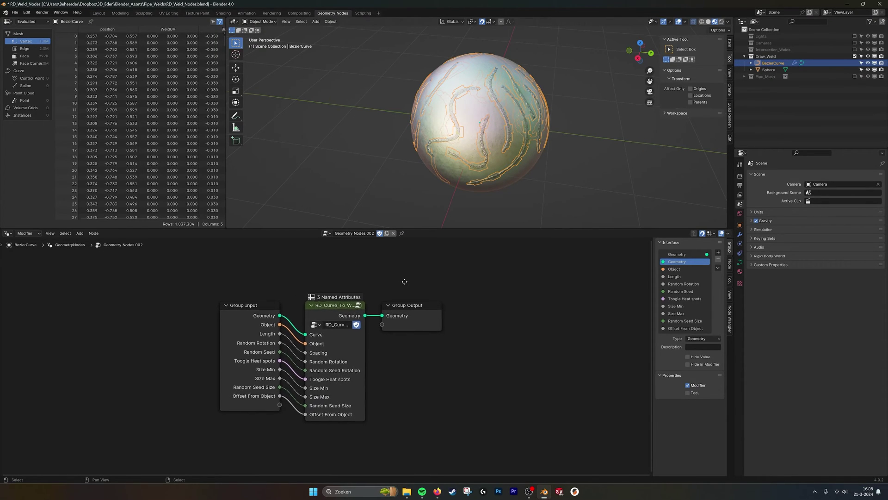
Exclude the Draw_Weld collection from the view layer and enable the Intersection_Welds collection
click(854, 56)
click(854, 50)
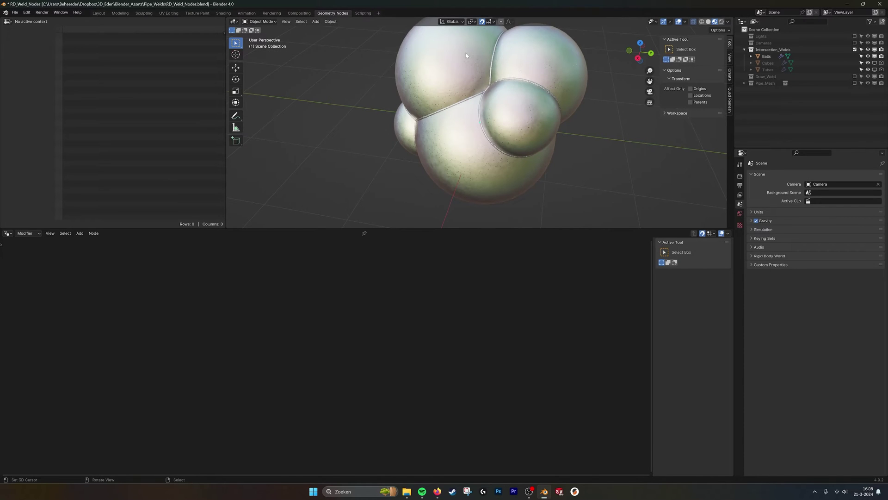
Switch to the Layout workspace and select the Balls object, showing its GeometryNodes modifier settings
click(95, 14)
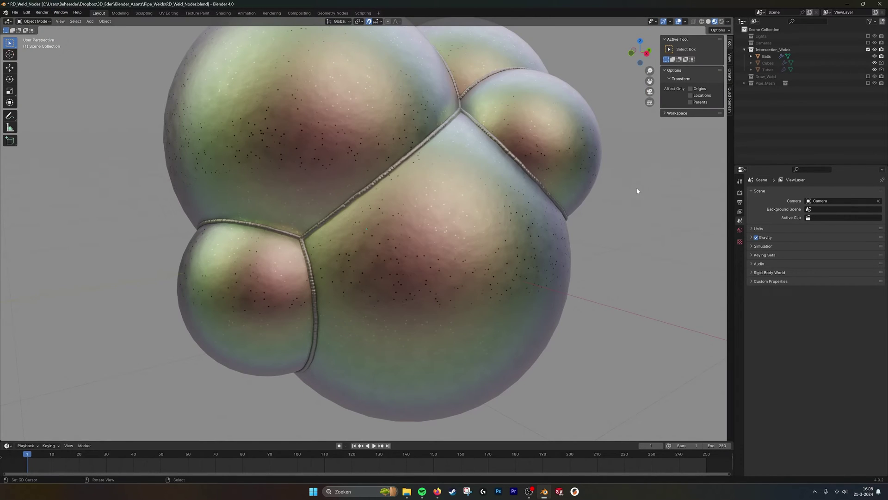
click(423, 174)
middle_drag(422, 174, 474, 189)
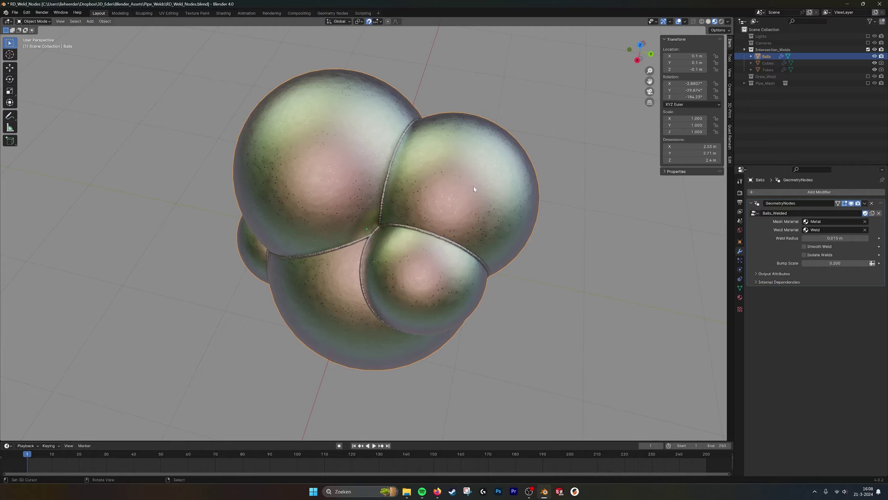
middle_drag(340, 69, 536, 138)
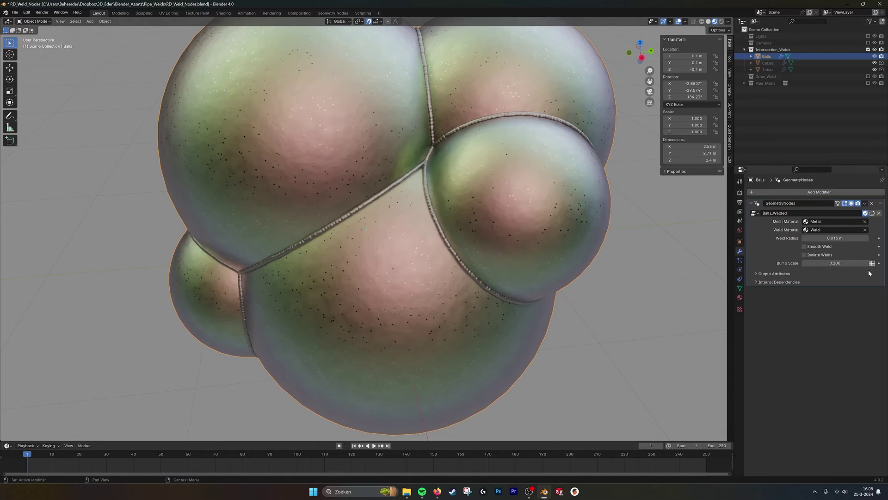
shift+middle_drag(521, 201, 501, 204)
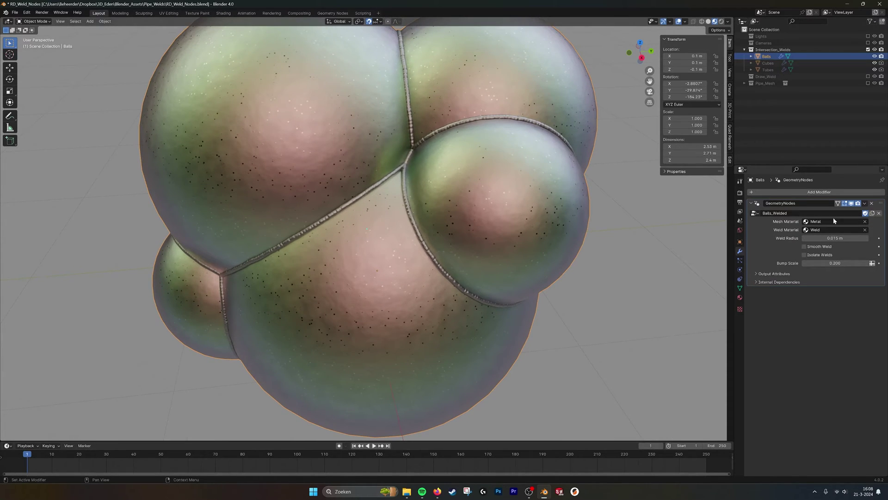
middle_drag(447, 200, 458, 200)
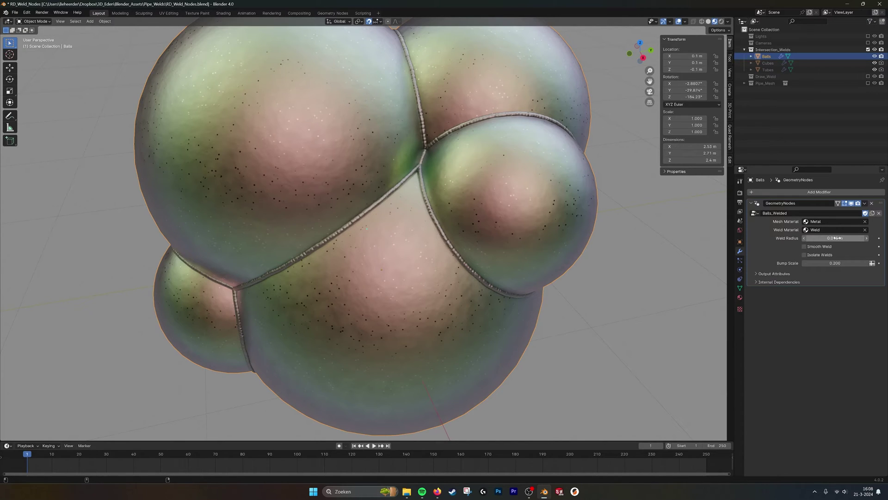
Set the Weld Radius of the Balls object's GeometryNodes modifier to 0.025 m
click(835, 238)
click(813, 238)
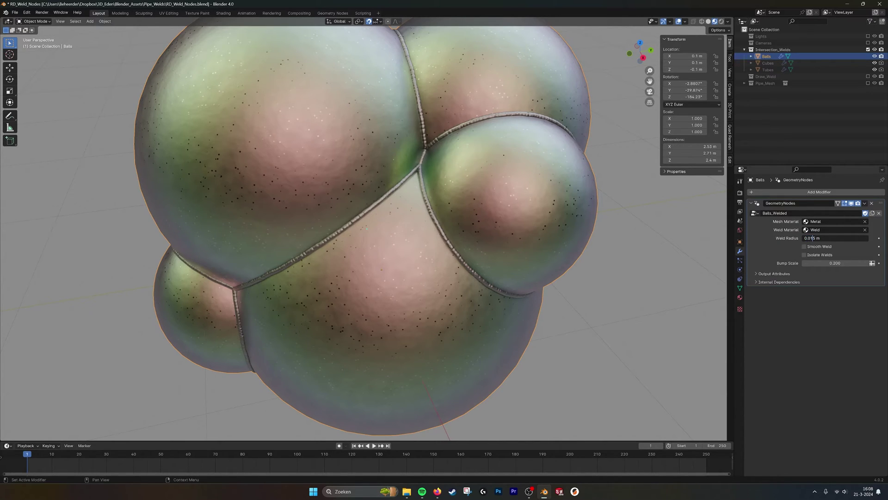
key(Return)
scroll(428, 170, down, 2)
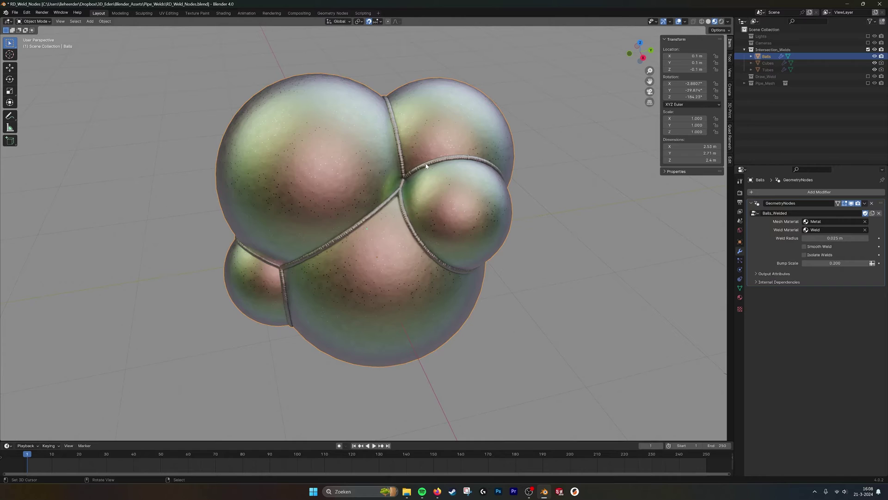
middle_drag(426, 168, 445, 195)
scroll(445, 196, up, 3)
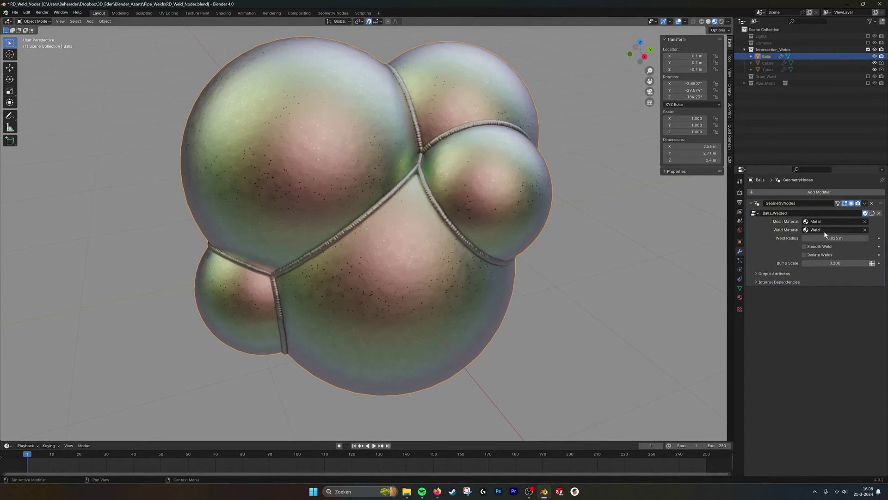
Turn on Isolate Welds to inspect only the weld geometry, and turn it off again
click(804, 248)
click(805, 255)
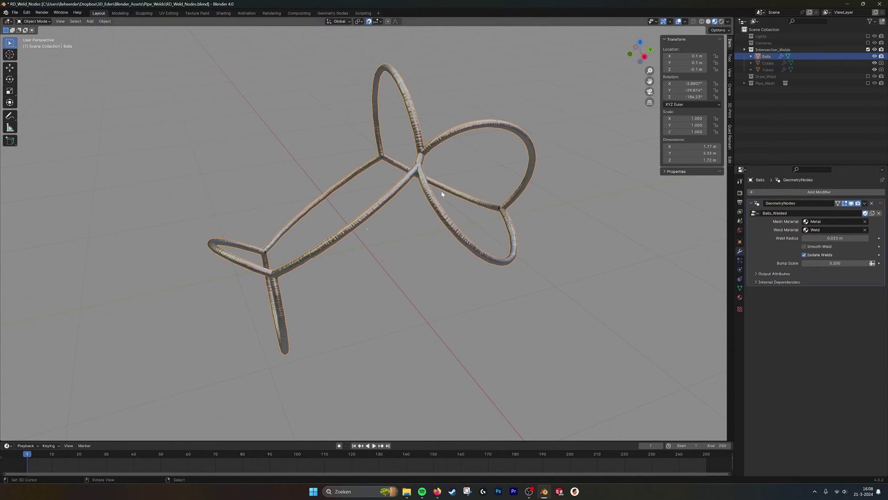
scroll(460, 188, up, 2)
middle_drag(417, 169, 463, 181)
scroll(435, 174, down, 2)
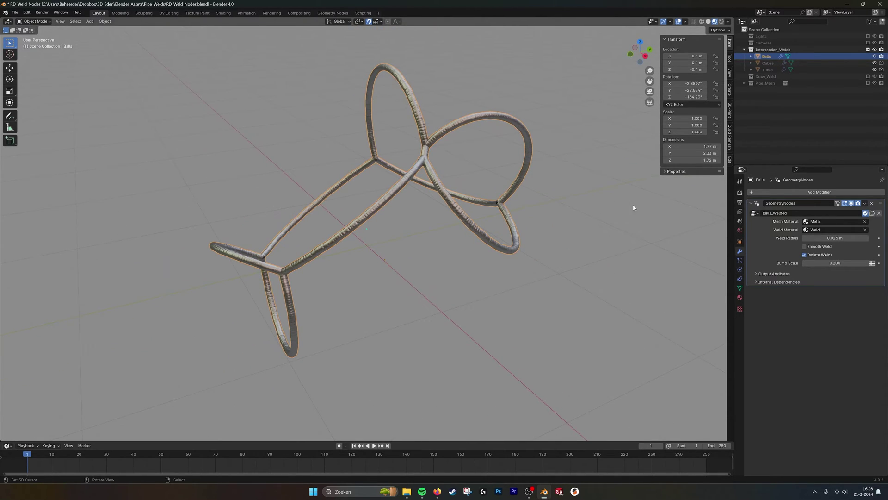
click(805, 255)
Enable Smooth Weld on the Balls modifier and inspect the welds between the spheres up close
click(805, 246)
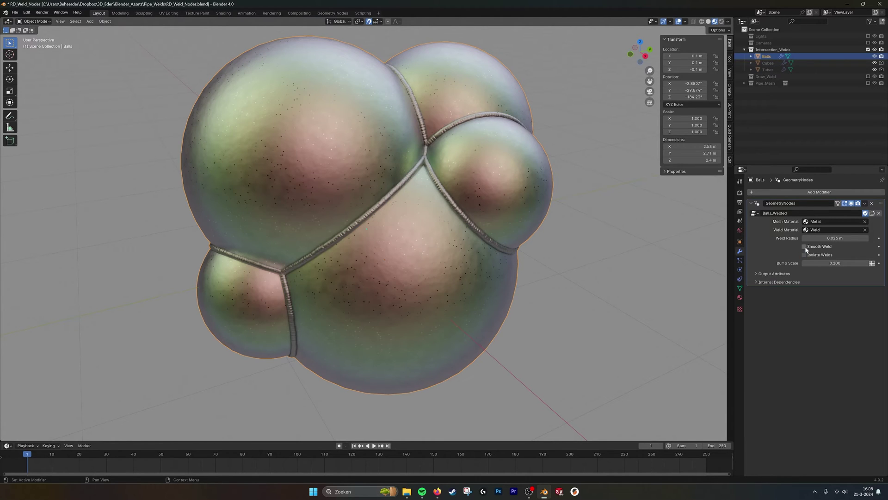
scroll(386, 210, up, 3)
scroll(385, 208, up, 2)
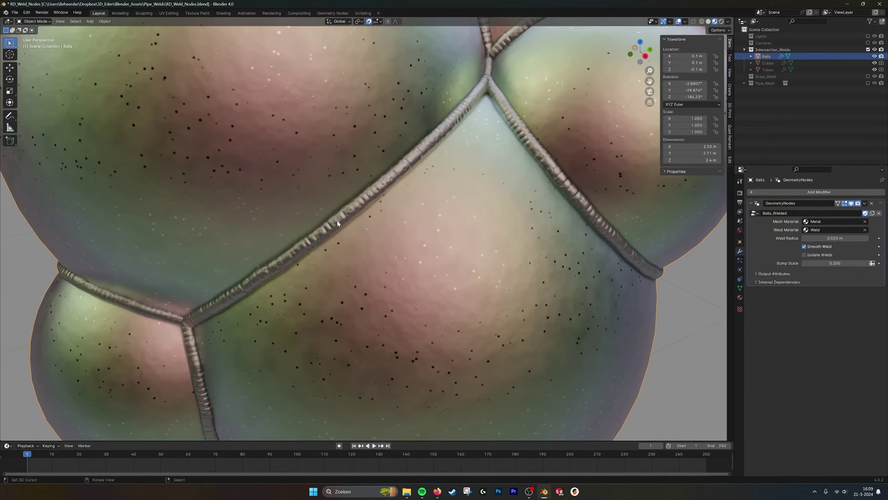
scroll(337, 220, down, 8)
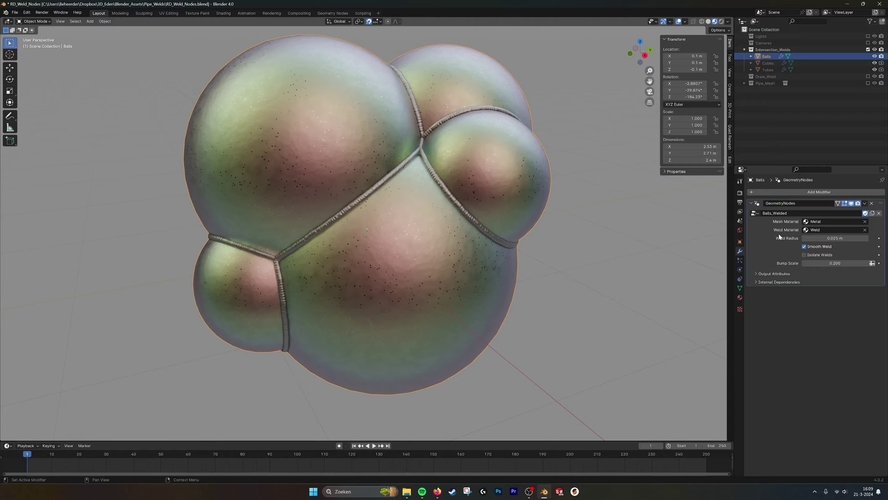
scroll(485, 213, up, 2)
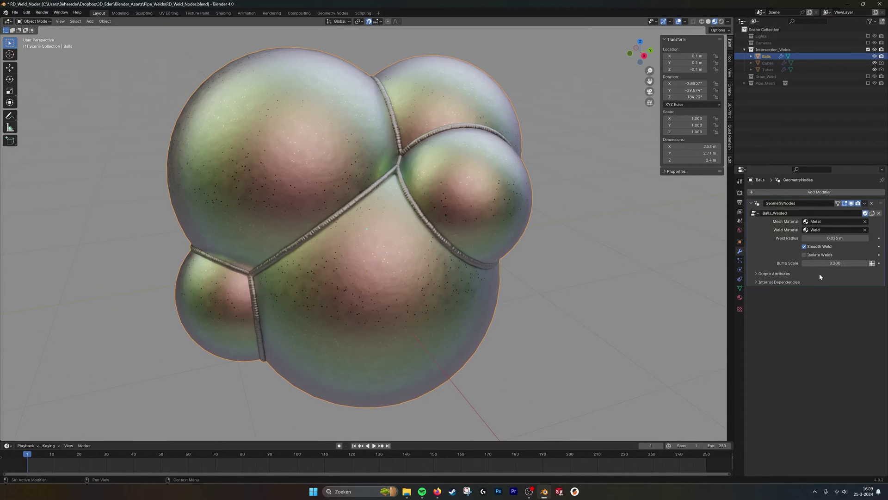
Set the Bump Scale of the Balls welds to 0.5 and inspect the bumps up close
double_click(810, 263)
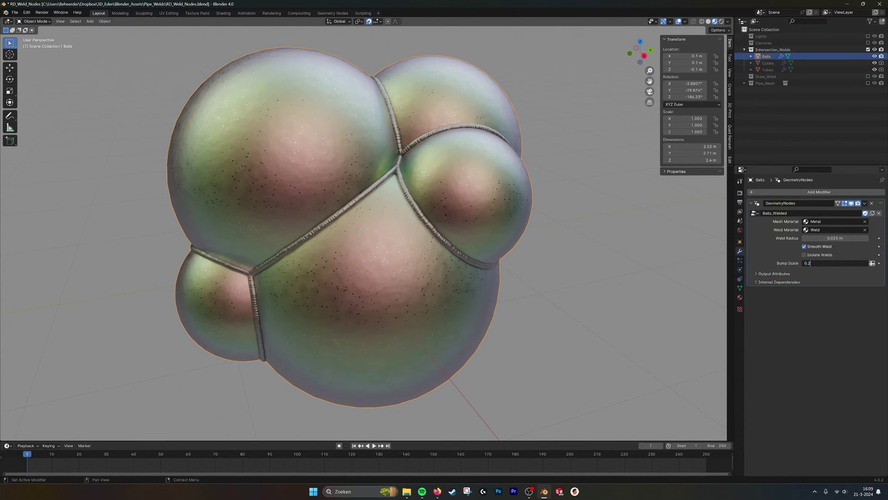
key(BackSpace)
text(5)
key(Return)
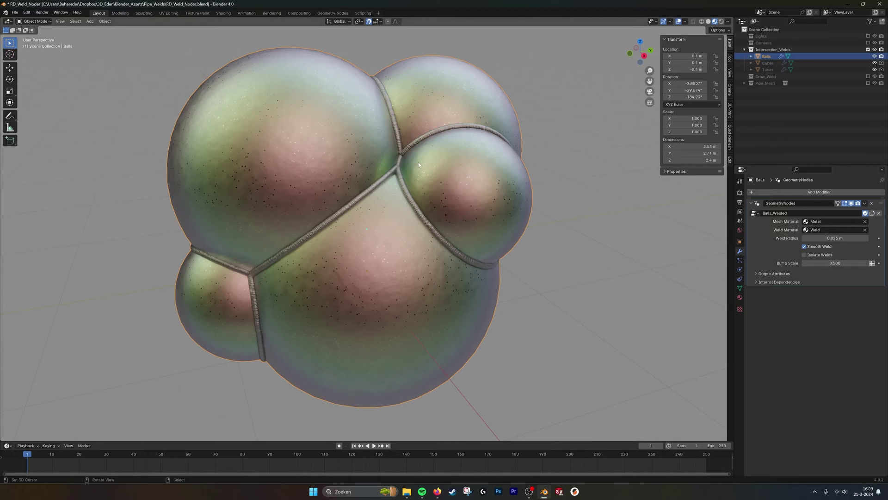
scroll(420, 160, up, 4)
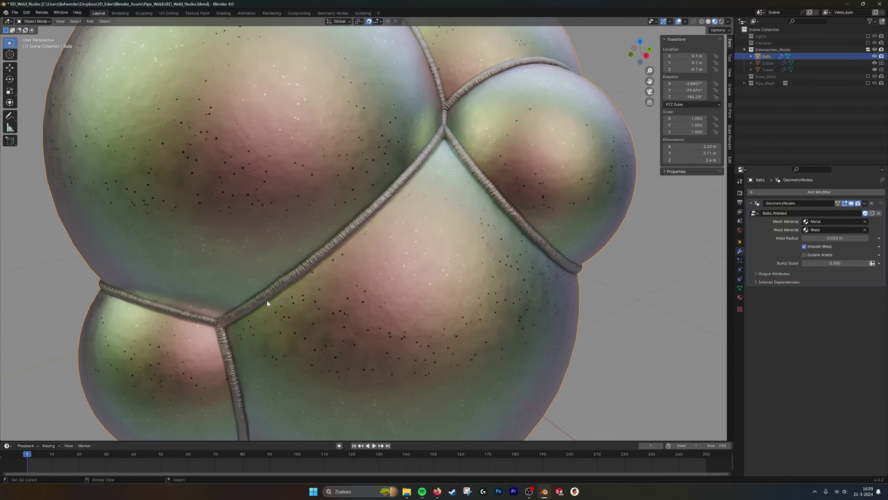
Try a Bump Scale of 1 on the Balls welds
double_click(851, 266)
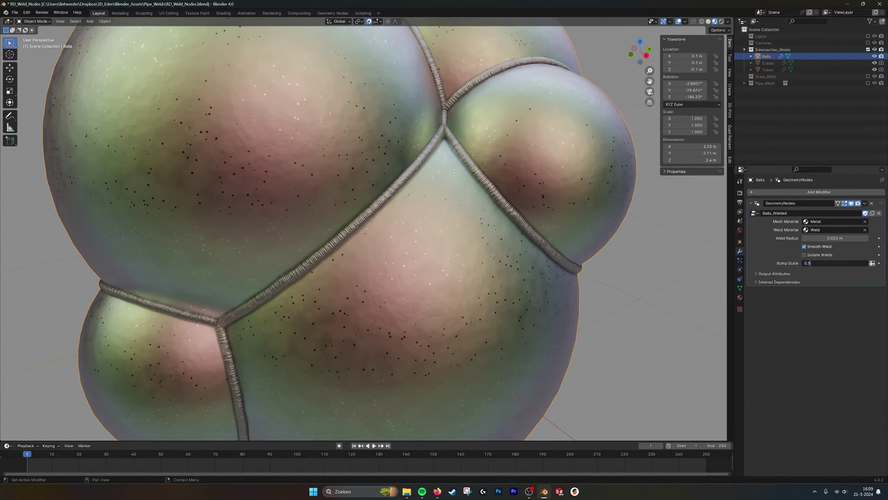
key(BackSpace)
key(BackSpace)
key(BackSpace)
text(1)
key(Return)
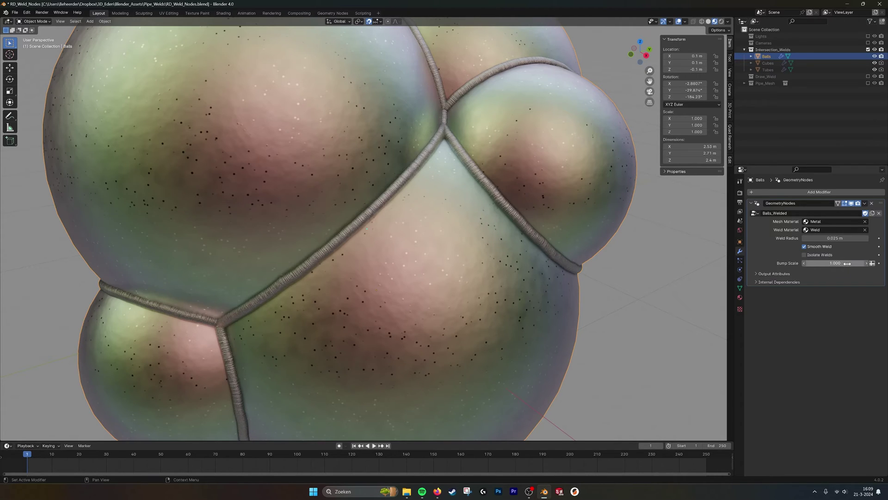
Set the Bump Scale of the Balls welds to 0.2
double_click(835, 263)
key(BackSpace)
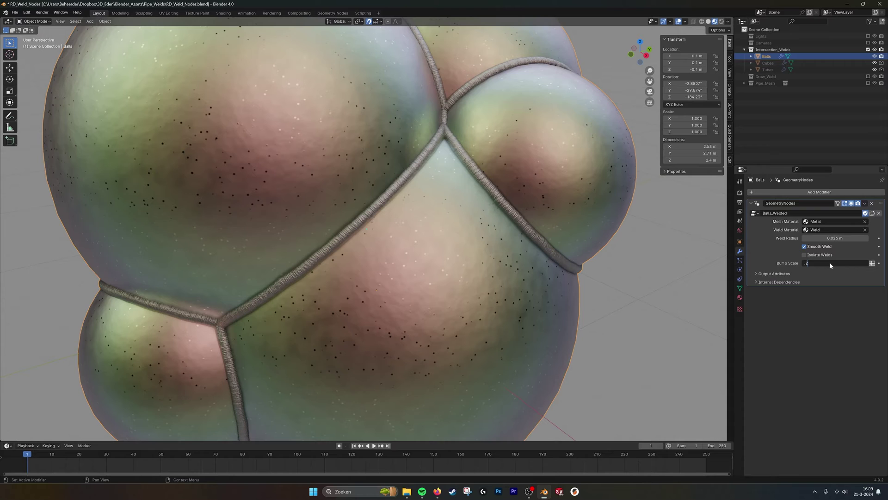
text(.2)
key(Return)
scroll(428, 146, down, 5)
middle_drag(428, 152, 291, 264)
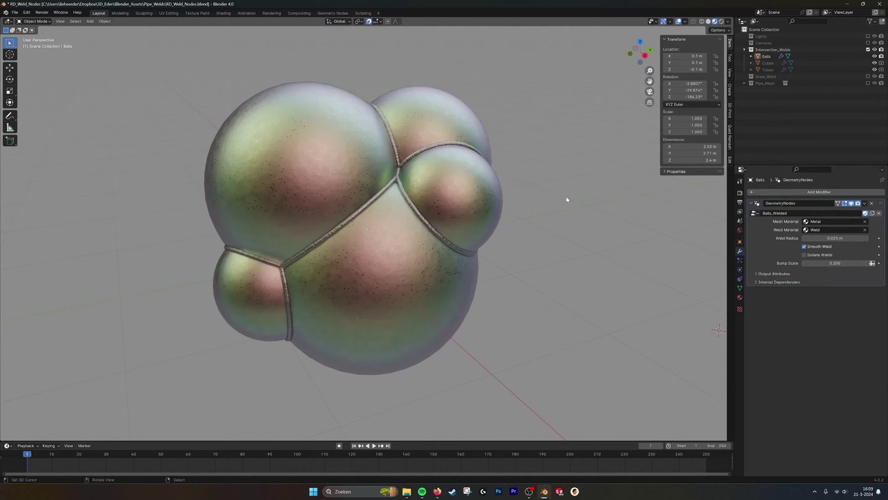
Switch to the Geometry Nodes workspace, select the Balls object and show its whole Balls_Welded node tree with the RD_Intersection group node selected
click(333, 13)
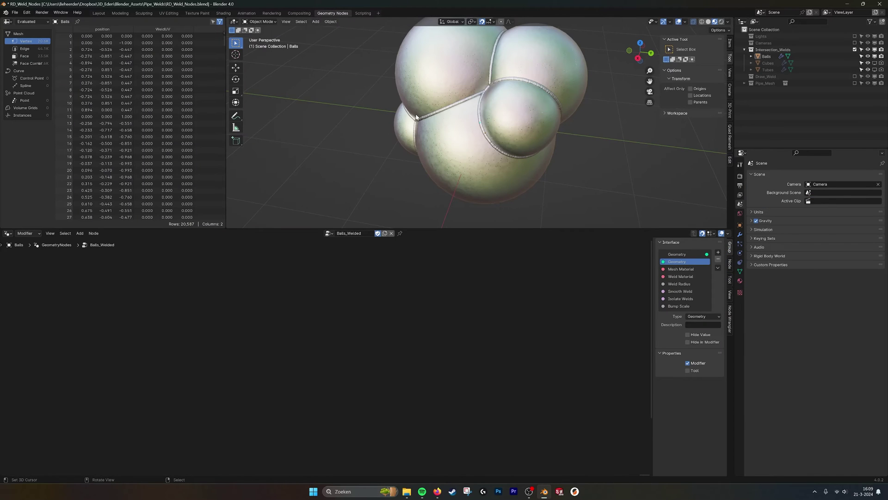
middle_drag(532, 114, 496, 137)
click(504, 131)
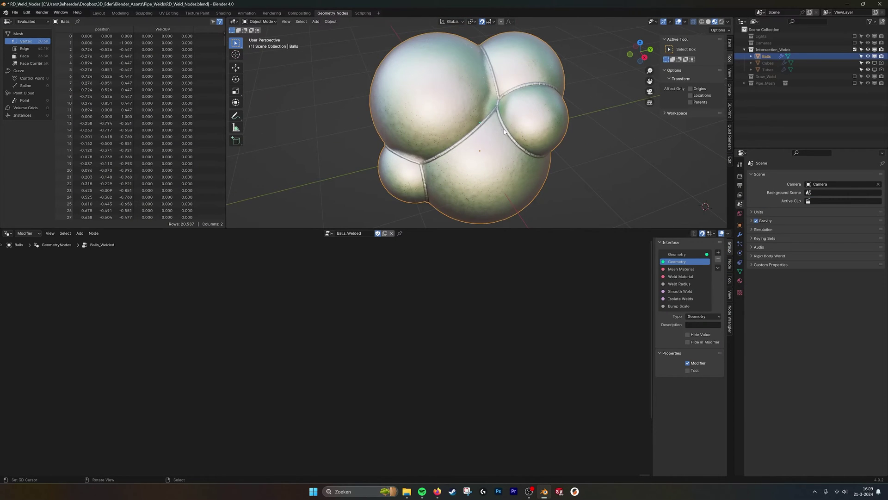
key(Home)
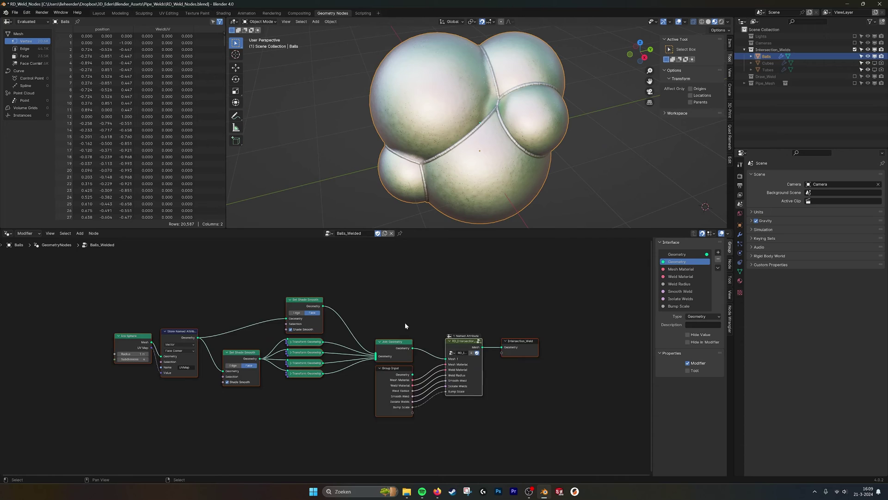
middle_drag(507, 338, 476, 333)
scroll(475, 333, down, 2)
click(475, 333)
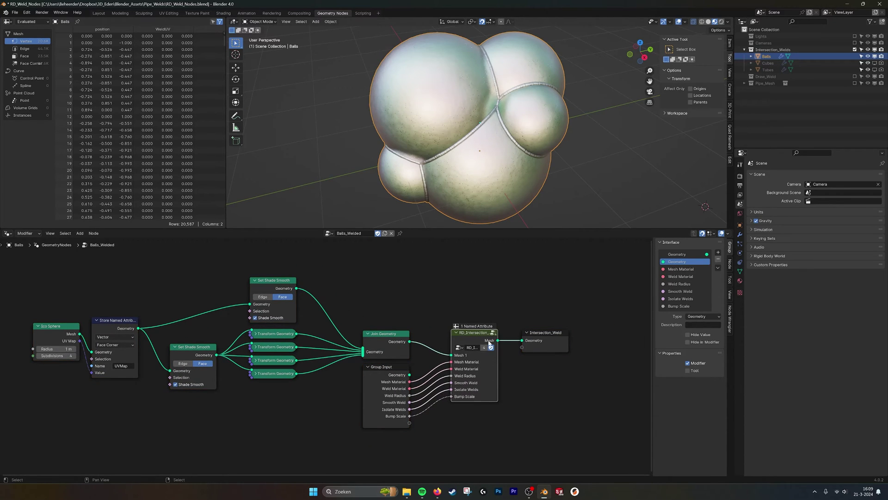
scroll(483, 331, up, 1)
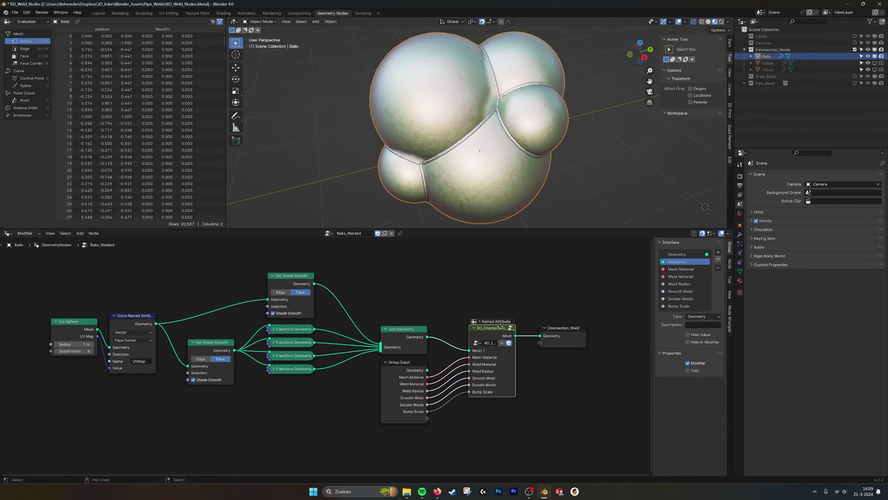
Collapse the Set Shade Smooth node that feeds Join Geometry directly, and move it and the Ico Sphere node slightly down
click(424, 331)
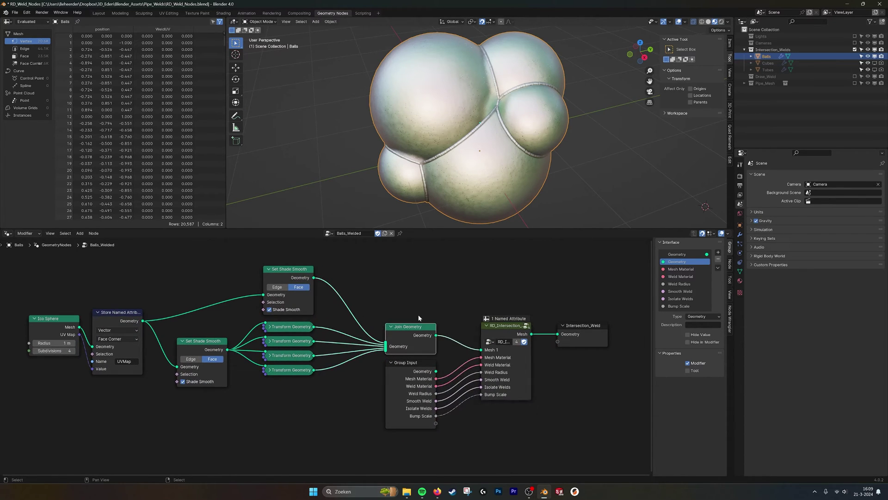
click(270, 275)
click(269, 268)
mouse_move(286, 274)
mouse_down()
mouse_move(285, 303)
mouse_move(286, 288)
mouse_up()
click(351, 332)
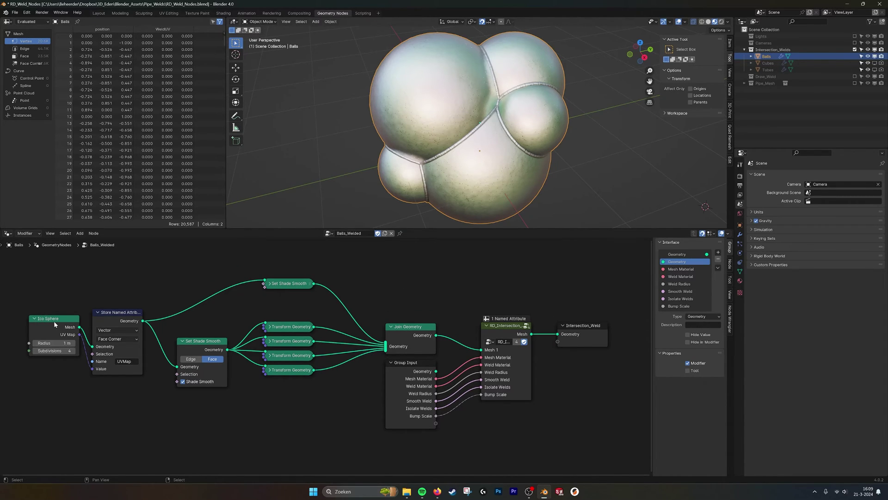
drag(53, 321, 51, 336)
Expand the lowest Transform Geometry node to show its values, and point out the Store Named Attribute and Ico Sphere nodes
click(271, 370)
middle_drag(290, 375, 331, 355)
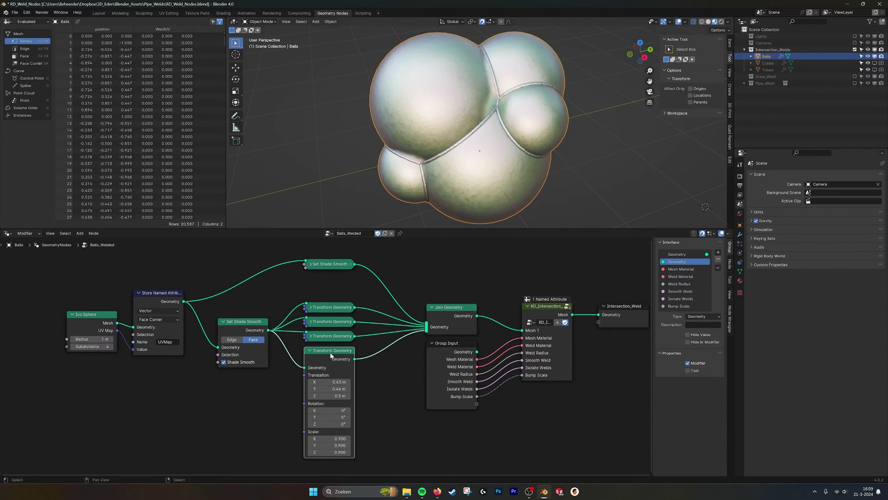
click(155, 294)
click(102, 317)
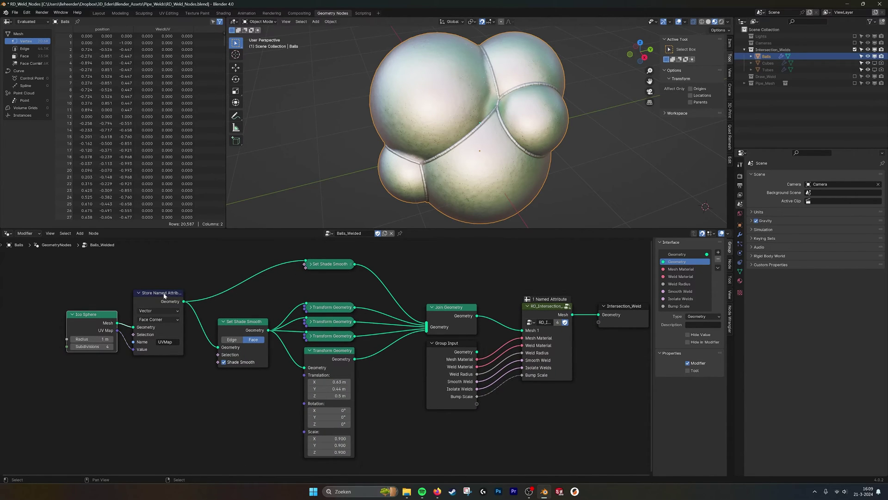
Mute the collapsed Set Shade Smooth node and unmute it again
click(331, 269)
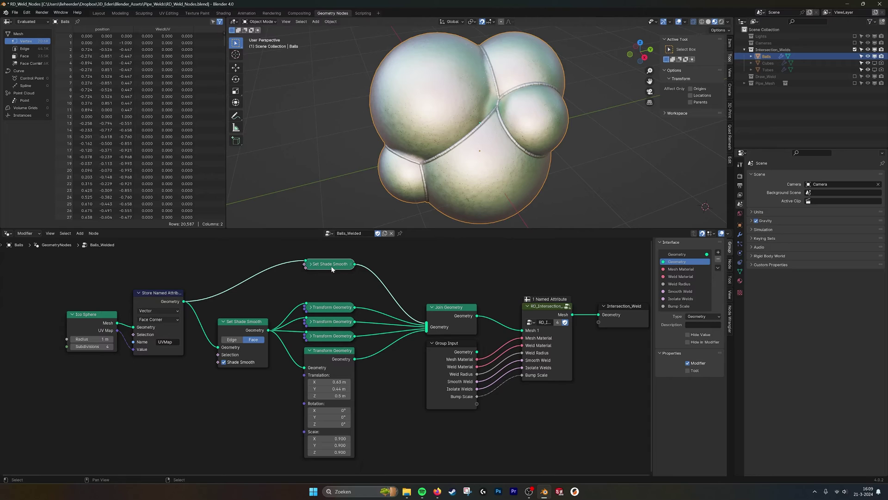
key(m)
key(m)
middle_drag(370, 293, 373, 273)
scroll(347, 356, up, 2)
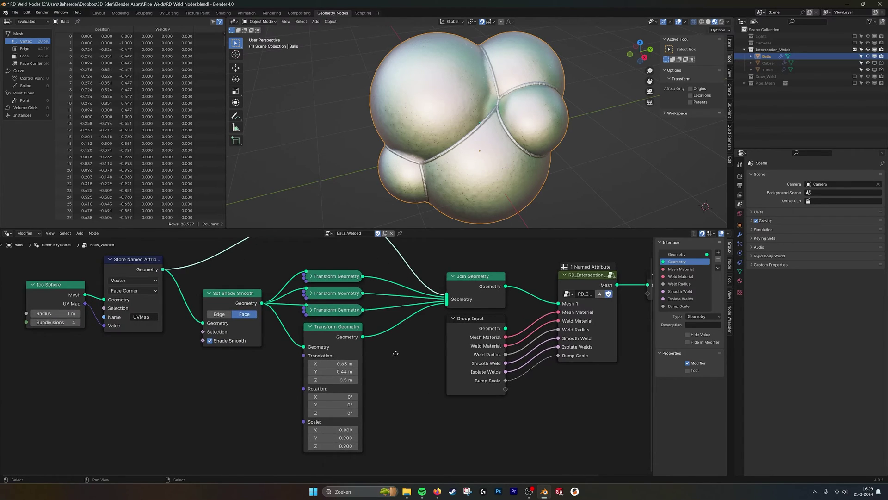
Set the expanded Transform Geometry node's translation to X 1 m and Y 1.04 m, and check how the welds follow the moved sphere
click(323, 308)
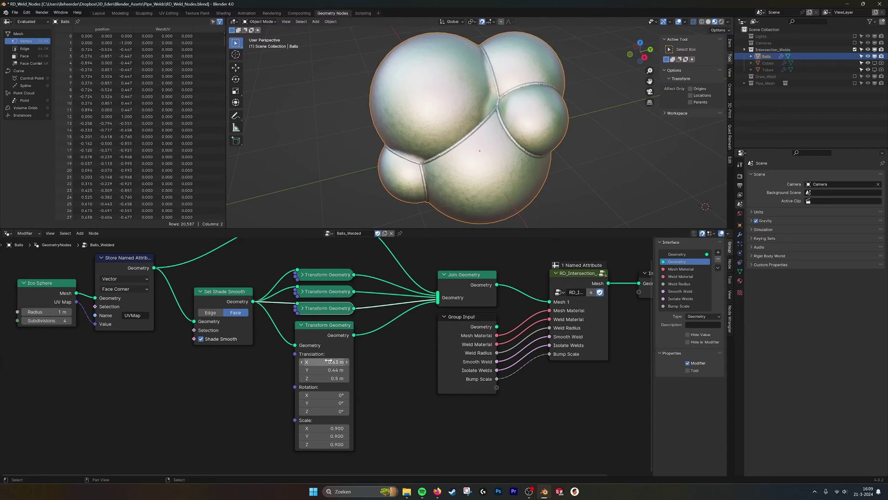
drag(324, 362, 360, 370)
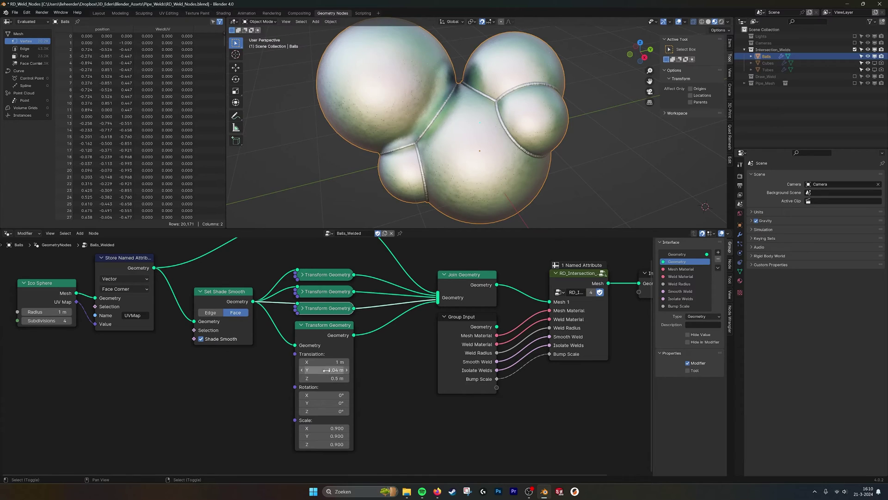
middle_drag(531, 149, 534, 128)
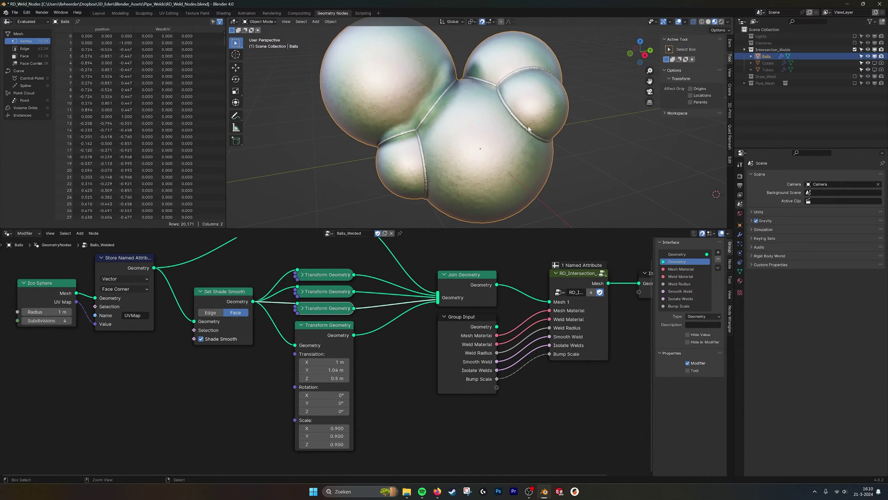
Undo the last two translation changes on the expanded Transform Geometry node, and disable the Balls object in the viewport
key(ctrl+z)
key(ctrl+z)
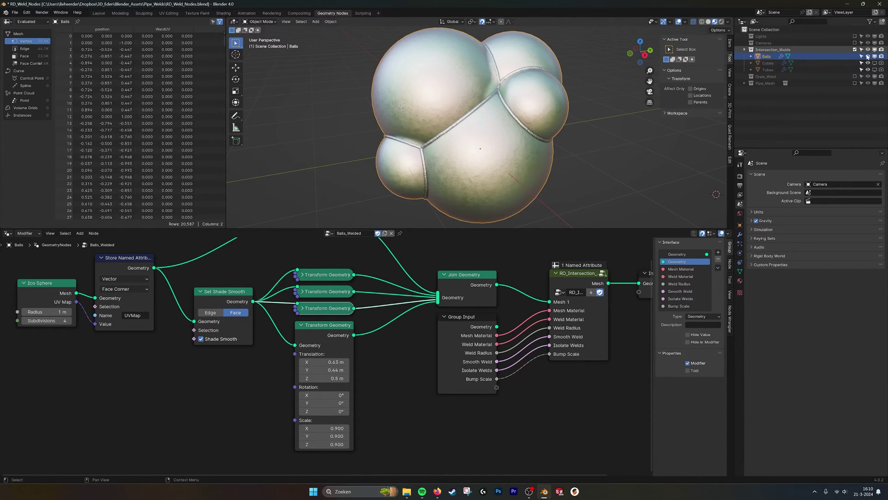
click(874, 56)
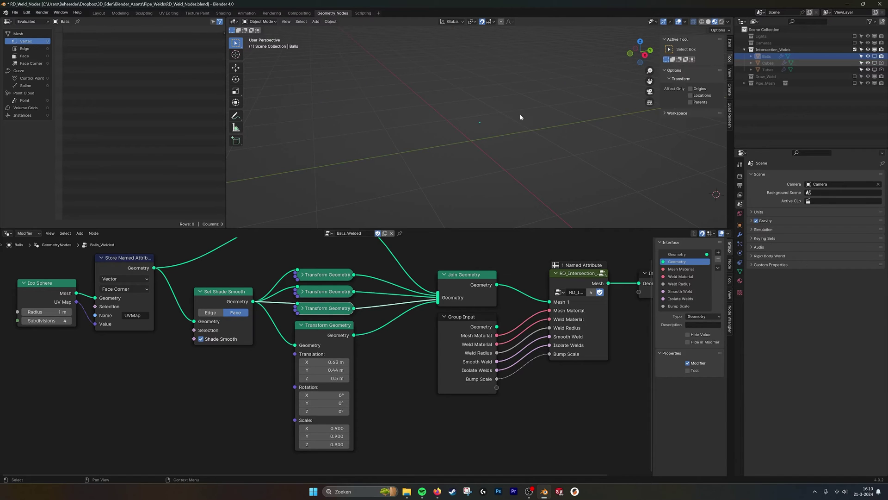
Inspect the Cubes object's intersection welds, disable Cubes in the viewport, and view the Tubes object in its place
click(439, 106)
middle_drag(442, 105, 526, 137)
click(874, 63)
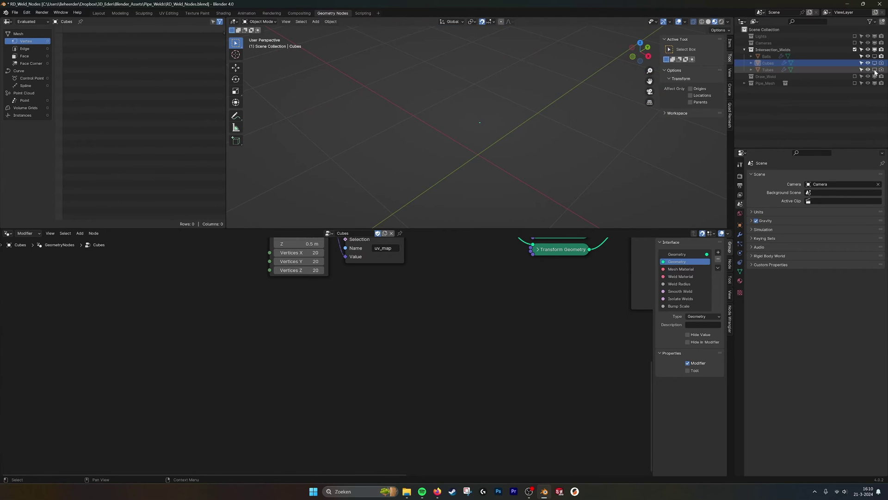
key(alt+h)
middle_drag(506, 132, 481, 121)
Exclude the Intersection_Welds collection, include Pipe_Mesh, and select the Pipes object so its whole node tree is shown
click(854, 49)
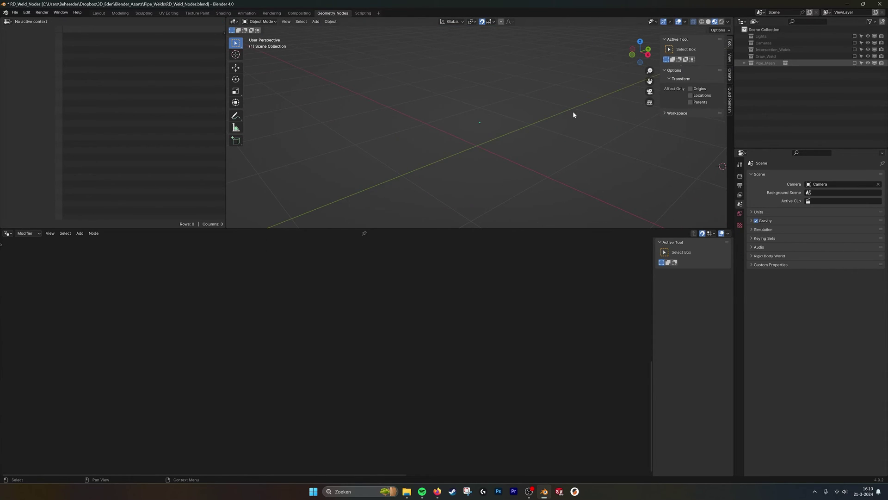
click(489, 121)
middle_drag(578, 115, 528, 149)
shift+middle_drag(597, 139, 481, 156)
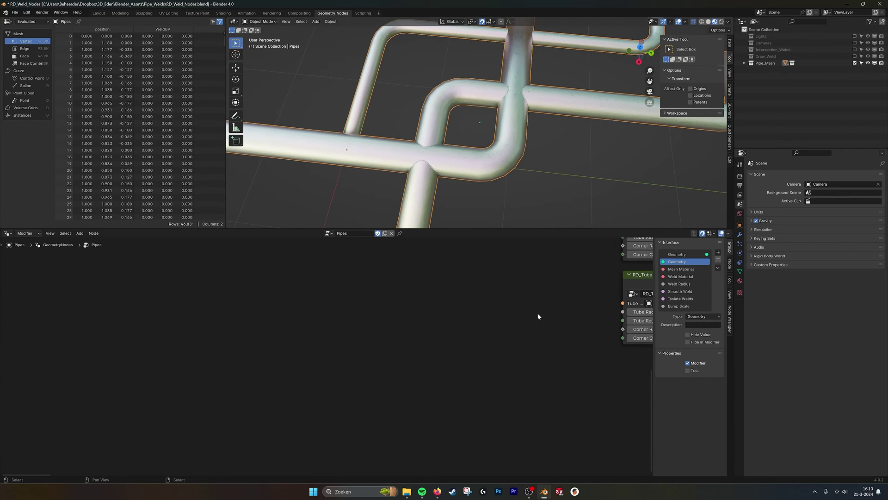
key(Home)
scroll(333, 252, up, 1)
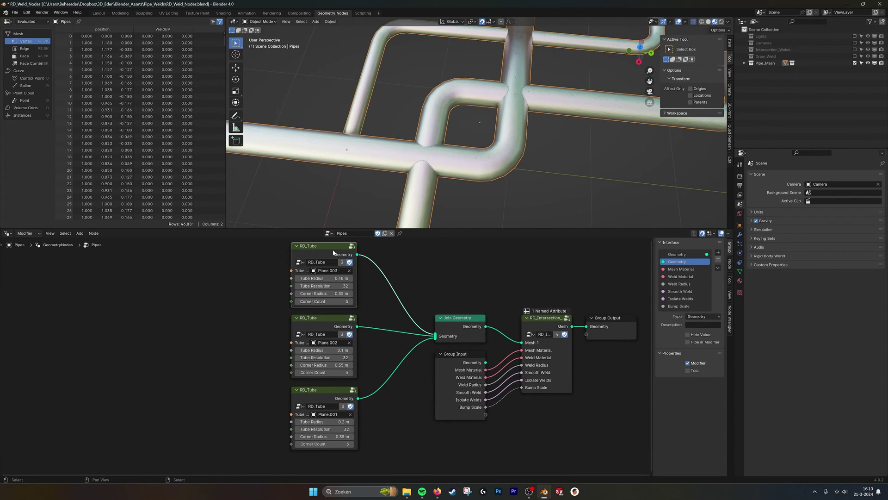
middle_drag(465, 137, 478, 136)
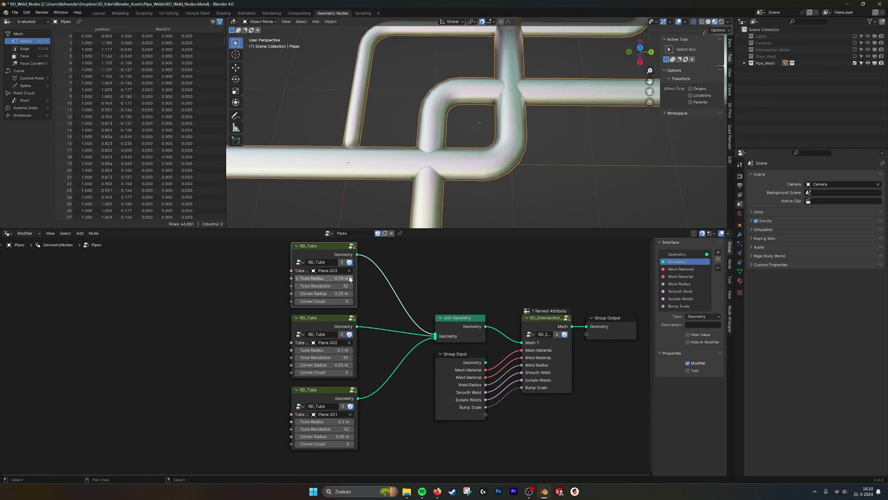
Try a Tube Radius of 0.12 m on the RD_Tube node that uses Plane.003, and undo the change
click(349, 278)
click(307, 279)
key(BackSpace)
text(2)
key(Return)
mouse_move(406, 165)
middle_down()
mouse_move(465, 111)
mouse_move(408, 164)
middle_up()
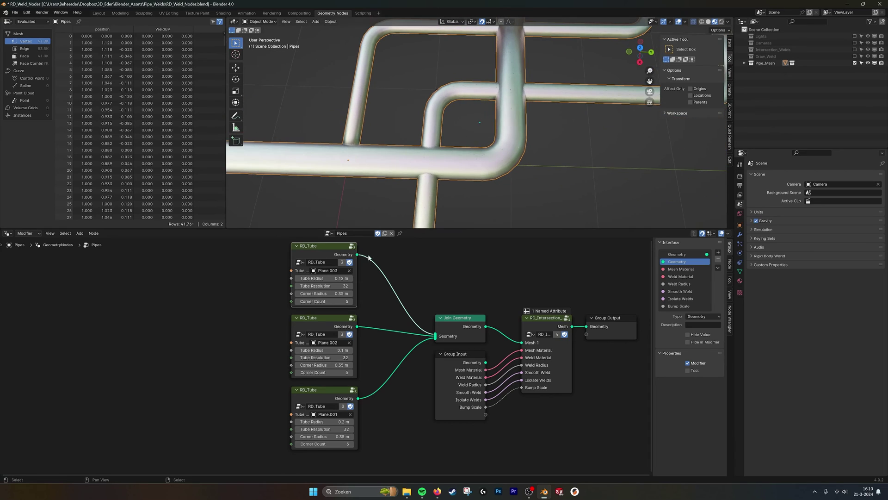
key(ctrl+z)
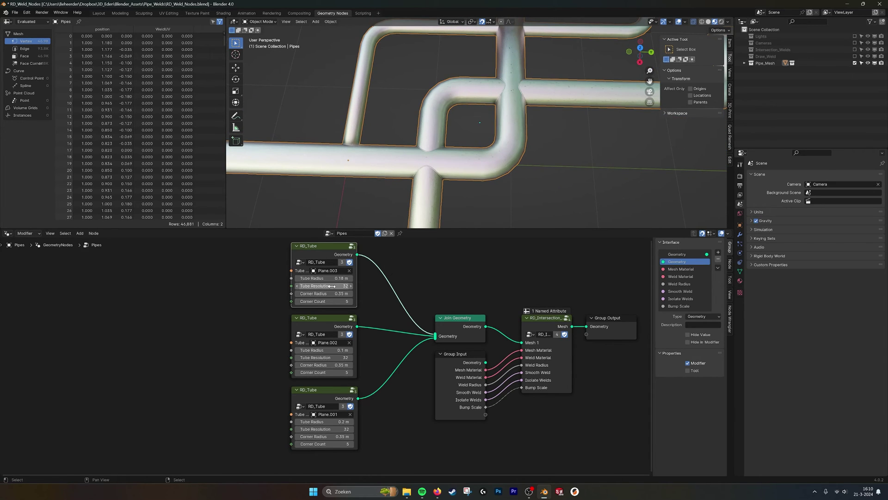
Try a Corner Radius of 0.13 m on the Plane.003 RD_Tube node, undo it, and deselect the node
click(326, 293)
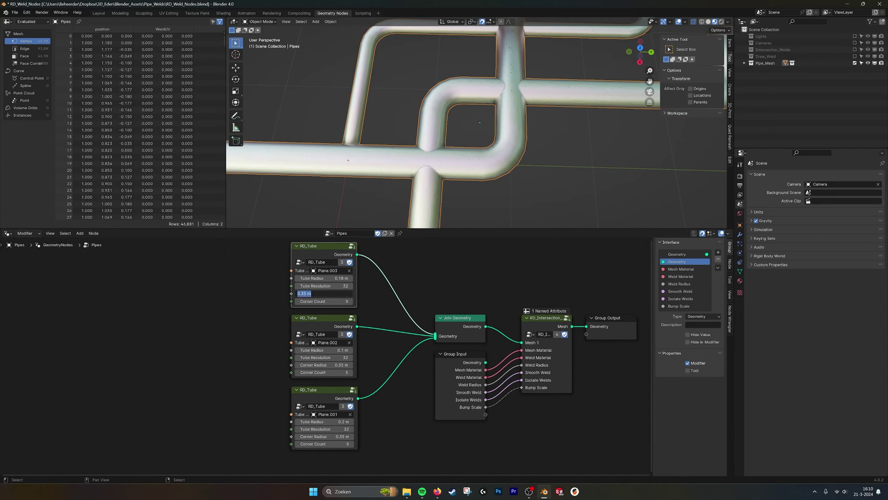
click(301, 293)
key(Delete)
text(1)
key(Return)
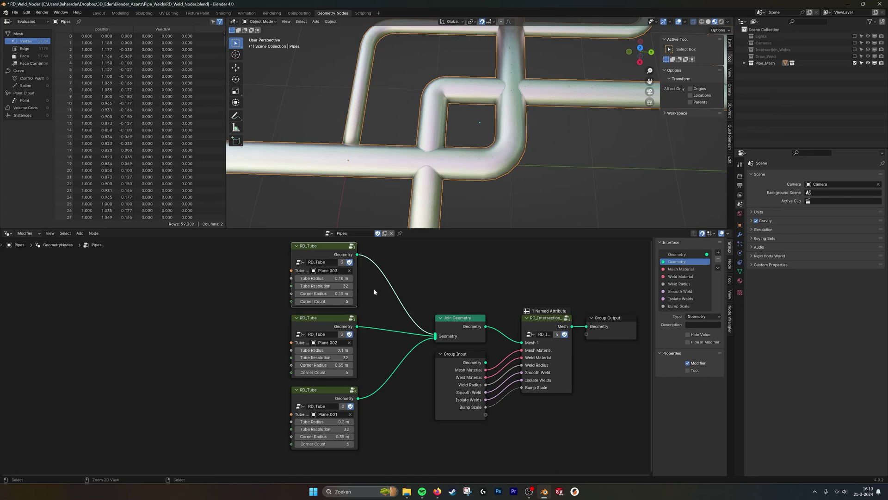
key(ctrl+z)
click(414, 275)
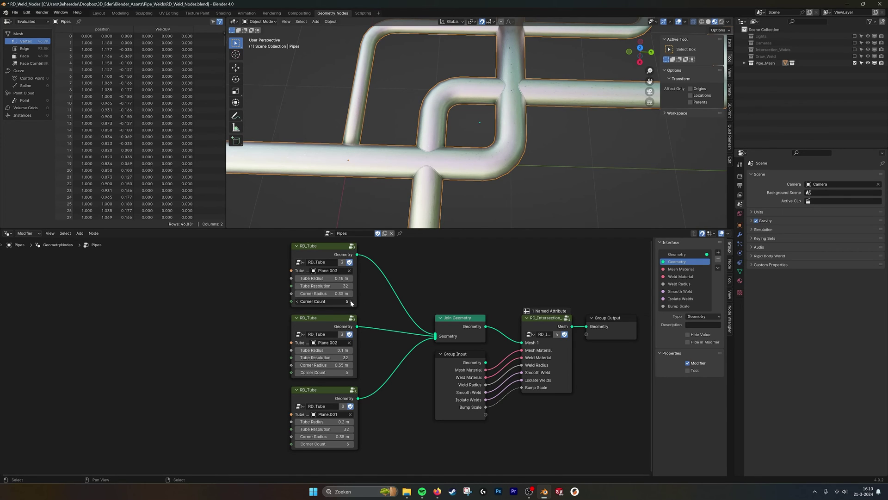
Raise the Corner Count of the Plane.003 RD_Tube node to 7, and check the pipe's bend up close
click(351, 303)
click(351, 303)
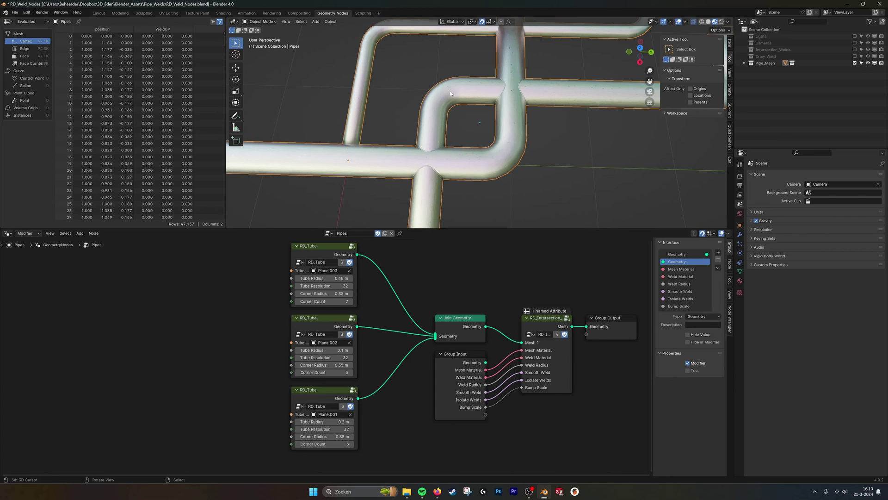
middle_drag(450, 93, 452, 111)
scroll(452, 111, up, 3)
shift+middle_drag(453, 225, 469, 199)
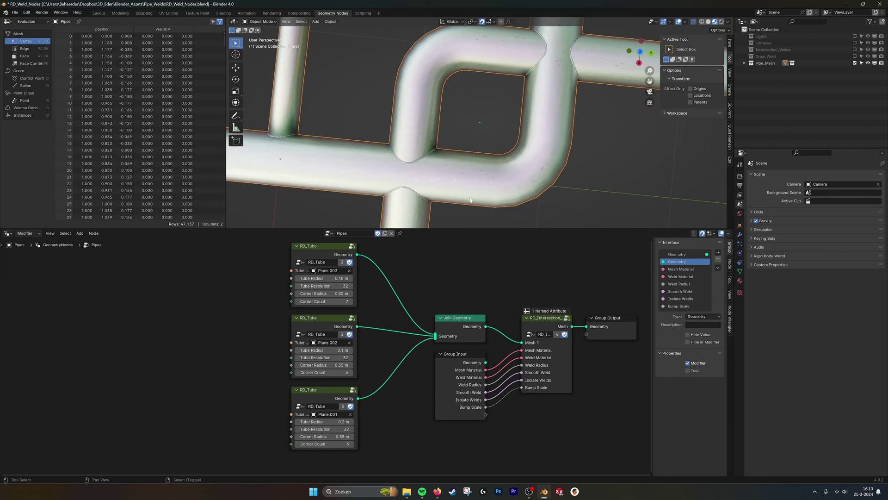
Examine how the joined tubes feed the RD_Intersection node, and look over the pipe joints in the viewport
key(Home)
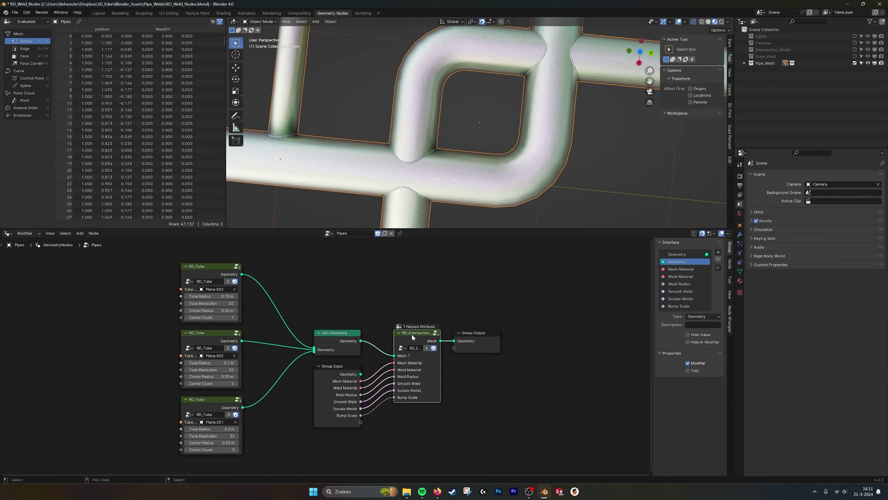
scroll(437, 346, up, 2)
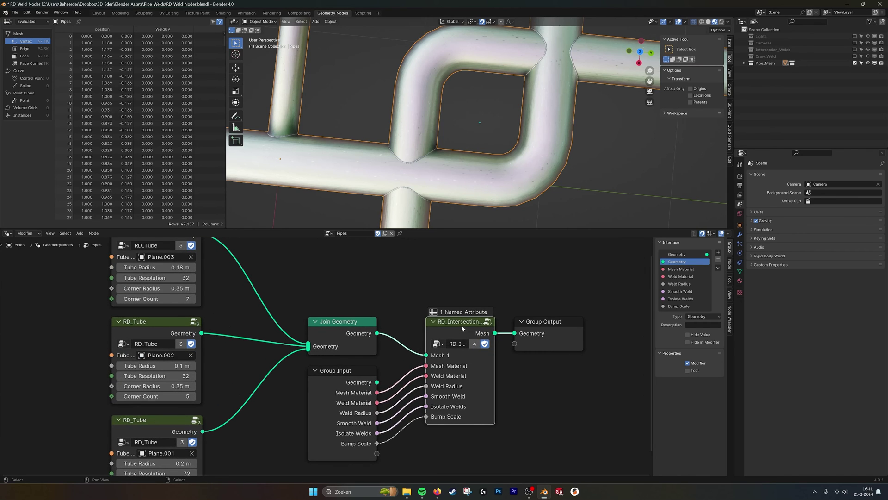
scroll(461, 329, down, 2)
middle_drag(459, 349, 439, 341)
scroll(441, 347, down, 2)
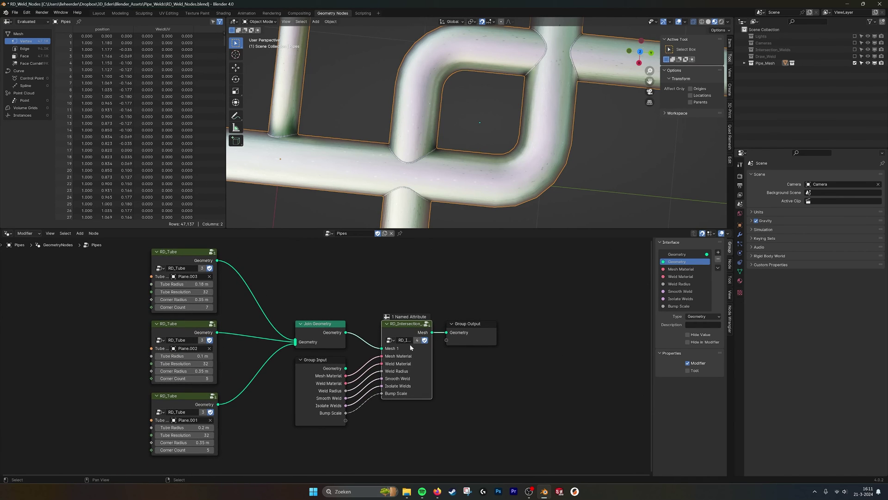
middle_drag(467, 189, 562, 140)
scroll(456, 148, up, 4)
scroll(370, 139, down, 6)
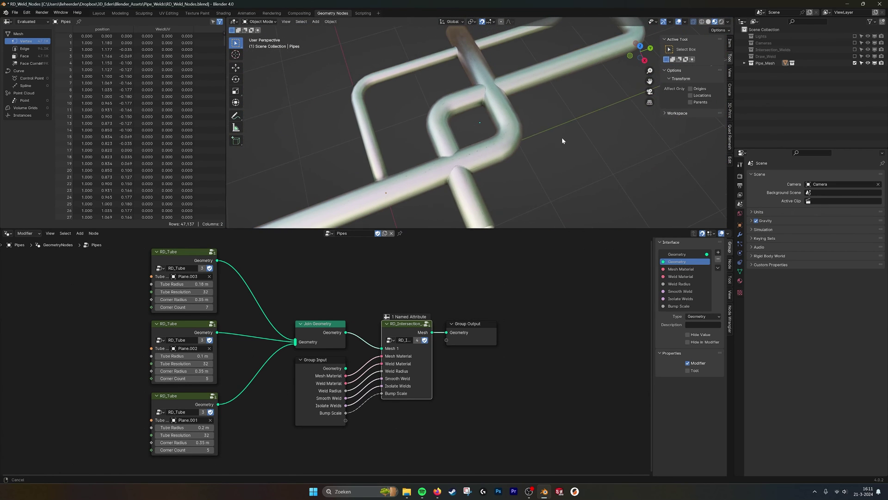
Switch to the Layout workspace and view the pipe intersections alongside the Pipes modifier settings
click(99, 13)
middle_drag(459, 208, 512, 217)
scroll(472, 220, down, 2)
scroll(508, 223, up, 1)
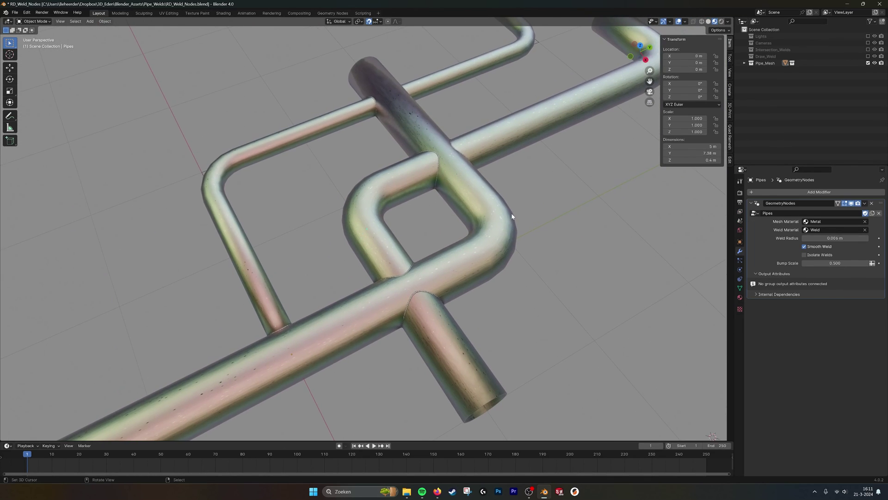